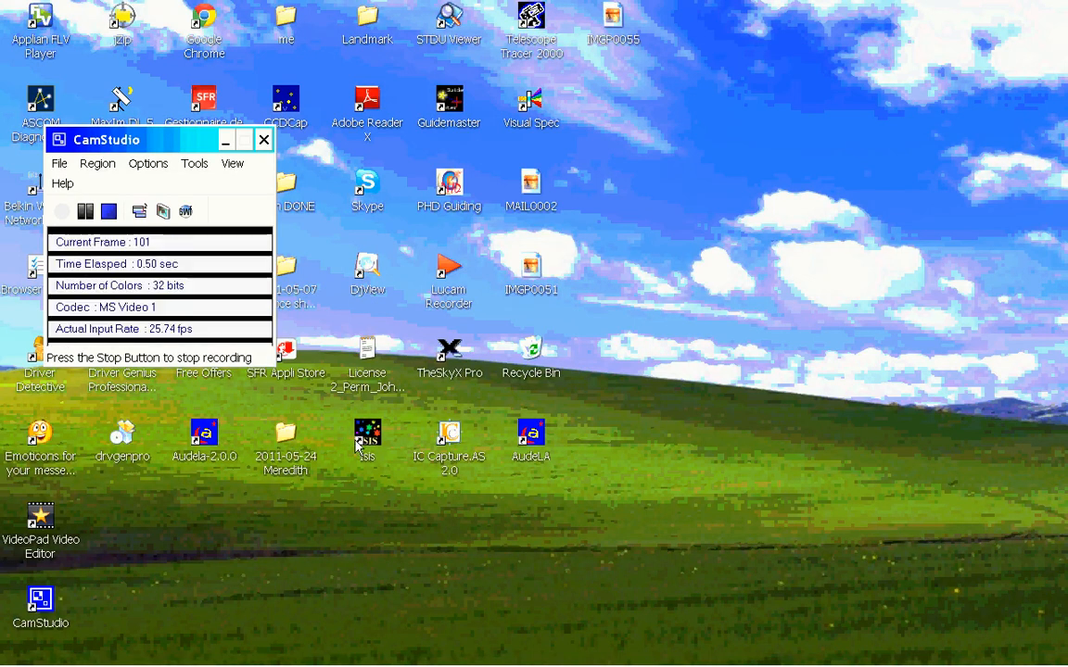
Launch AudeLA and view its version and licence information
left_click(533, 439)
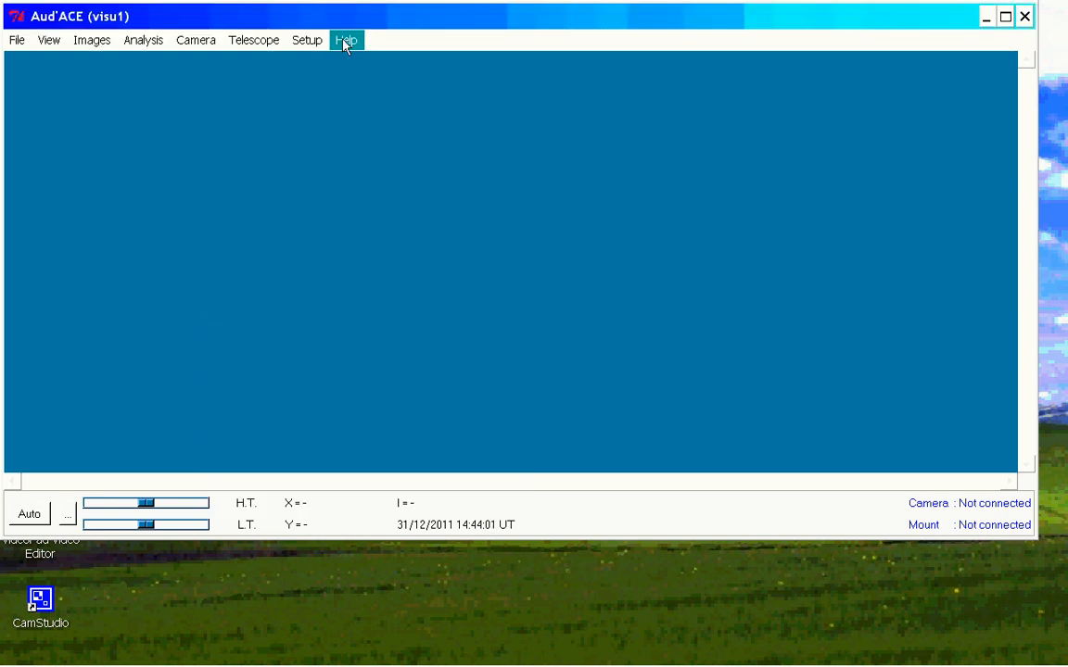
left_click(345, 41)
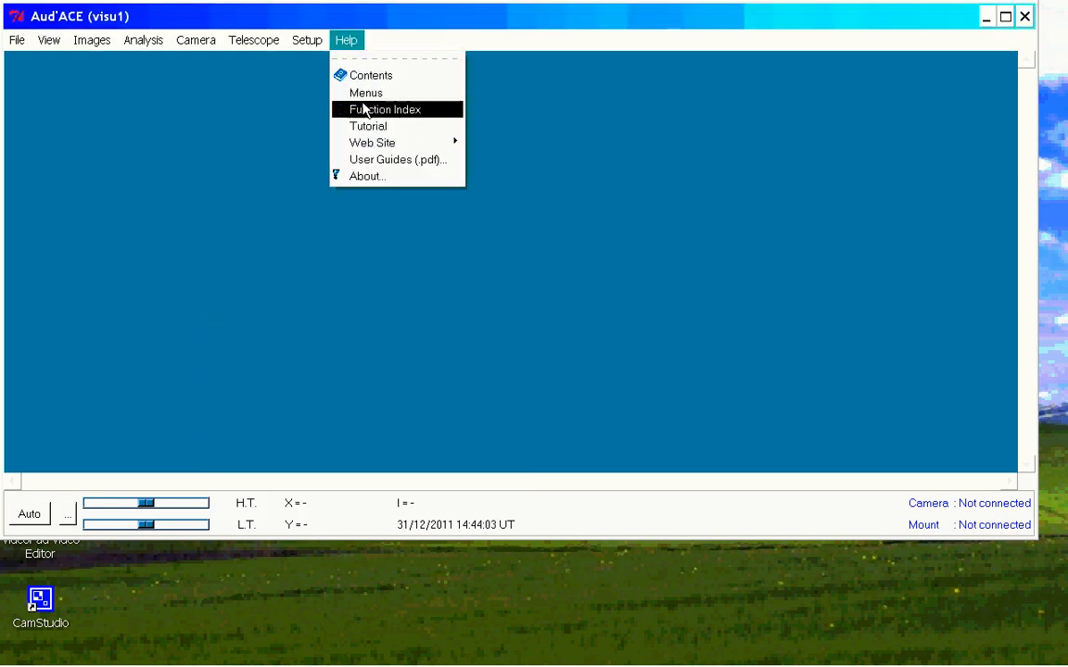
left_click(367, 176)
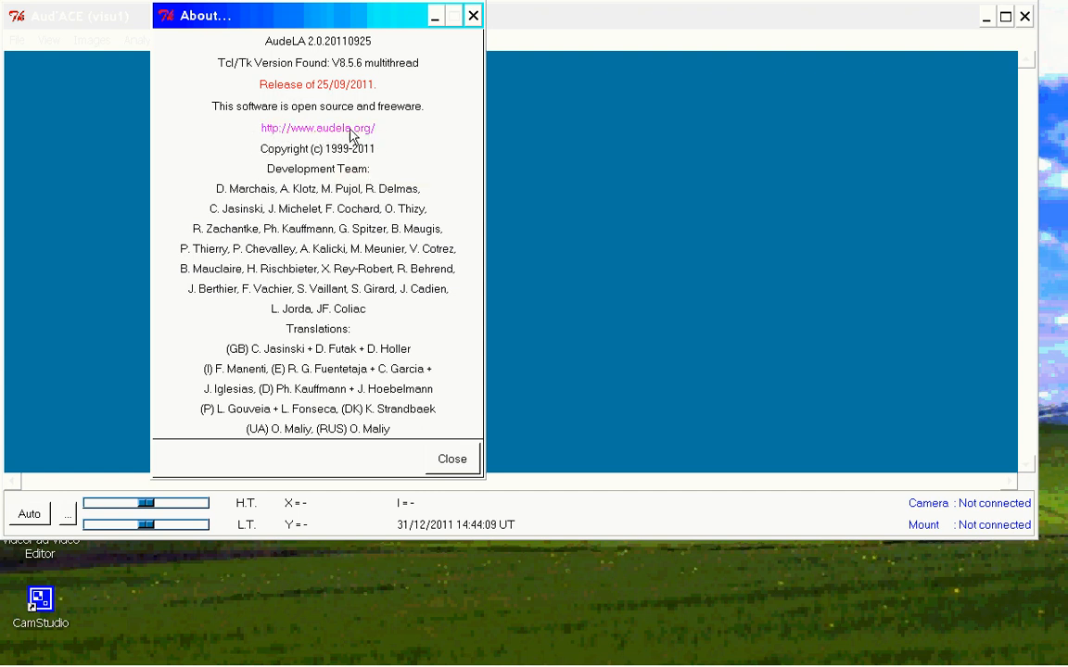
left_click(445, 463)
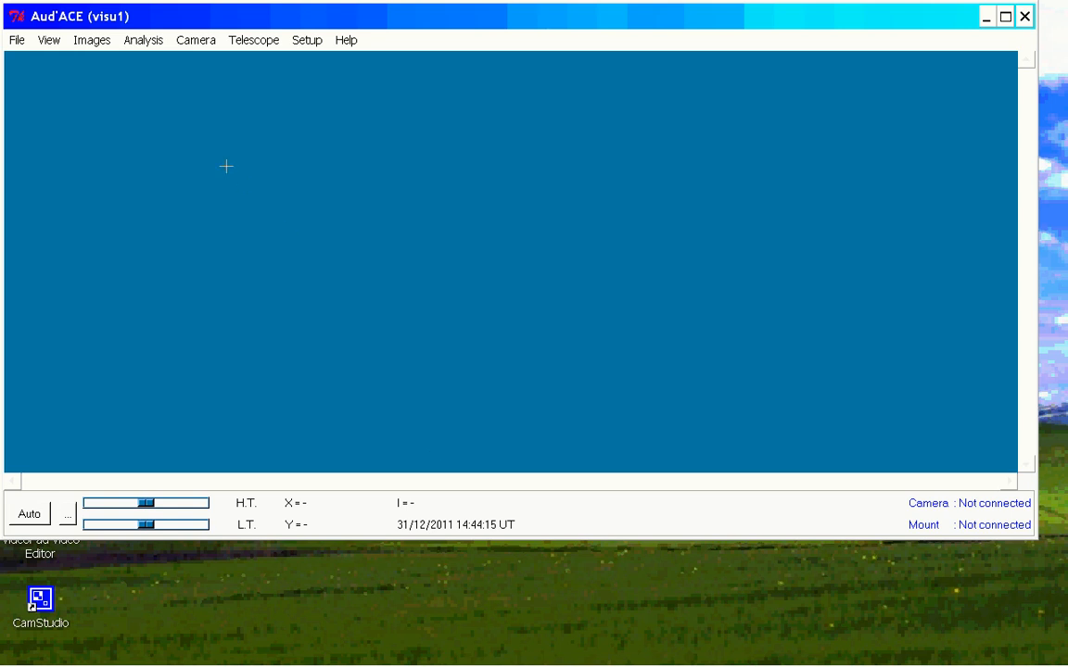
Start the SpcAud'ACE spectroscopy analyser and bring up its working directory configuration
left_click(144, 43)
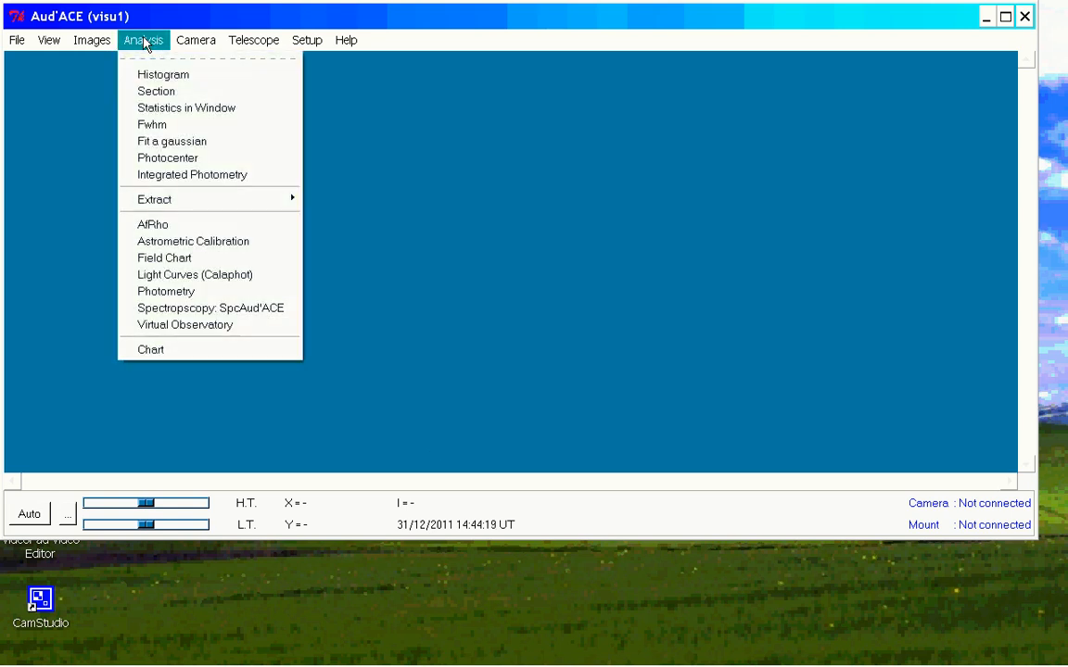
left_click(201, 313)
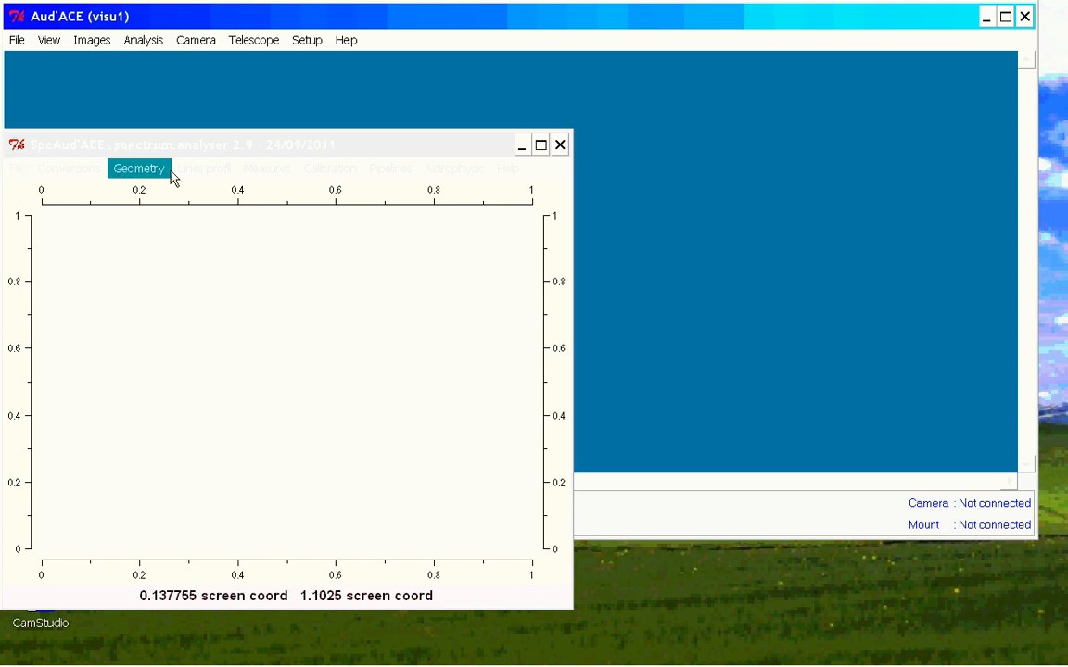
left_click(16, 170)
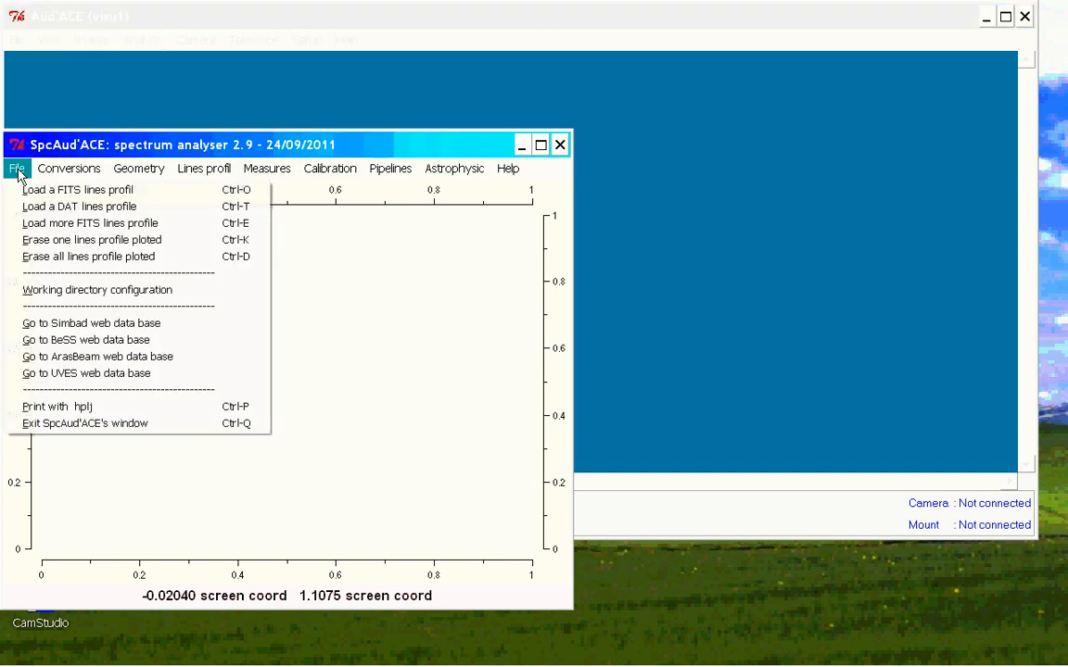
left_click(46, 290)
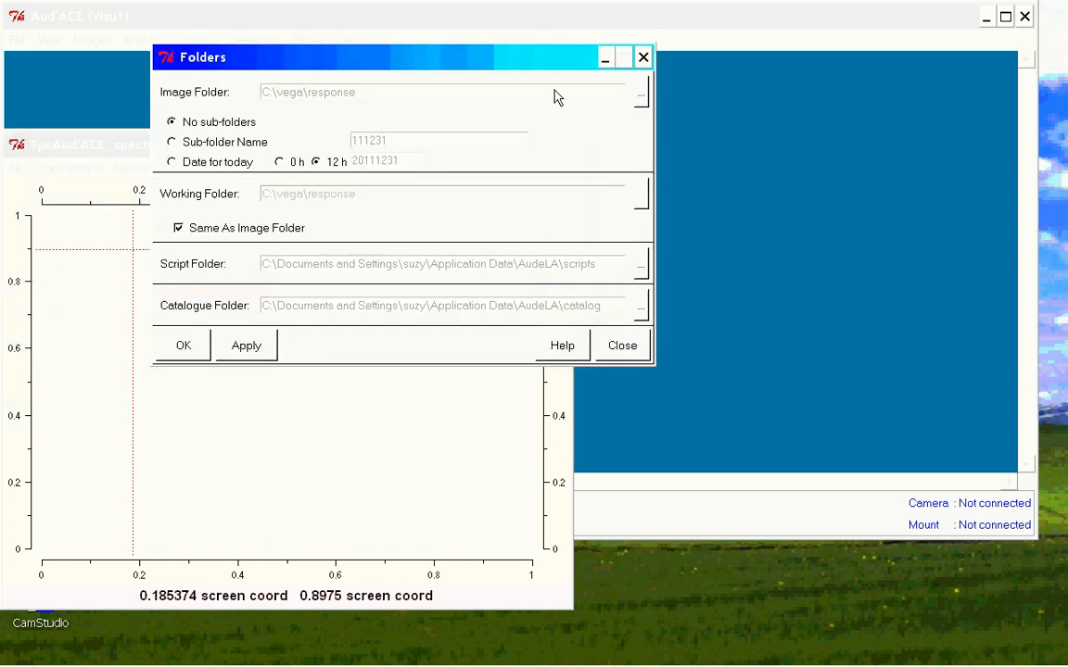
Set the image and working folder to C:\deltasco\HAlphaSecondOrder\20110912\work and apply the folder settings
left_click(641, 100)
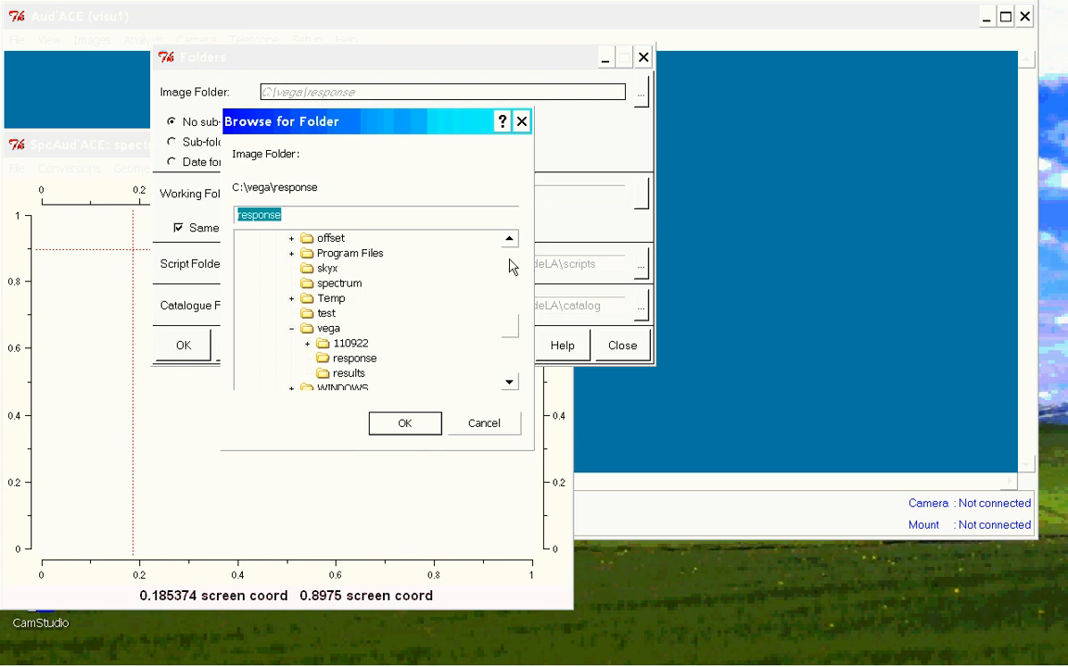
left_click(509, 267)
left_click(509, 267)
left_click(508, 267)
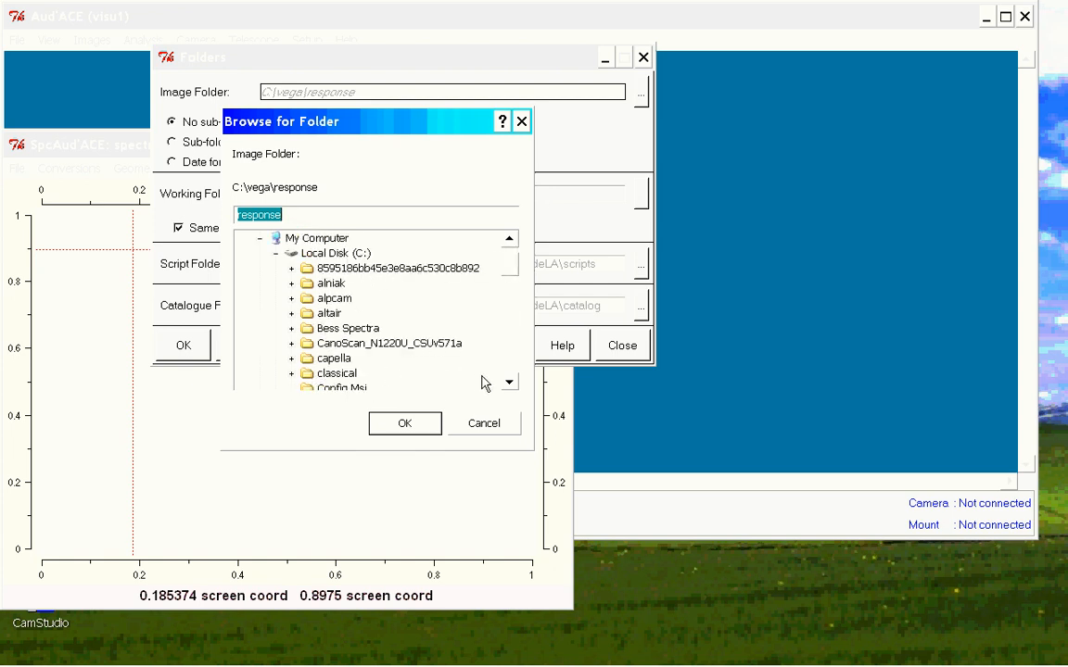
left_click(513, 385)
left_click(512, 385)
left_click(509, 381)
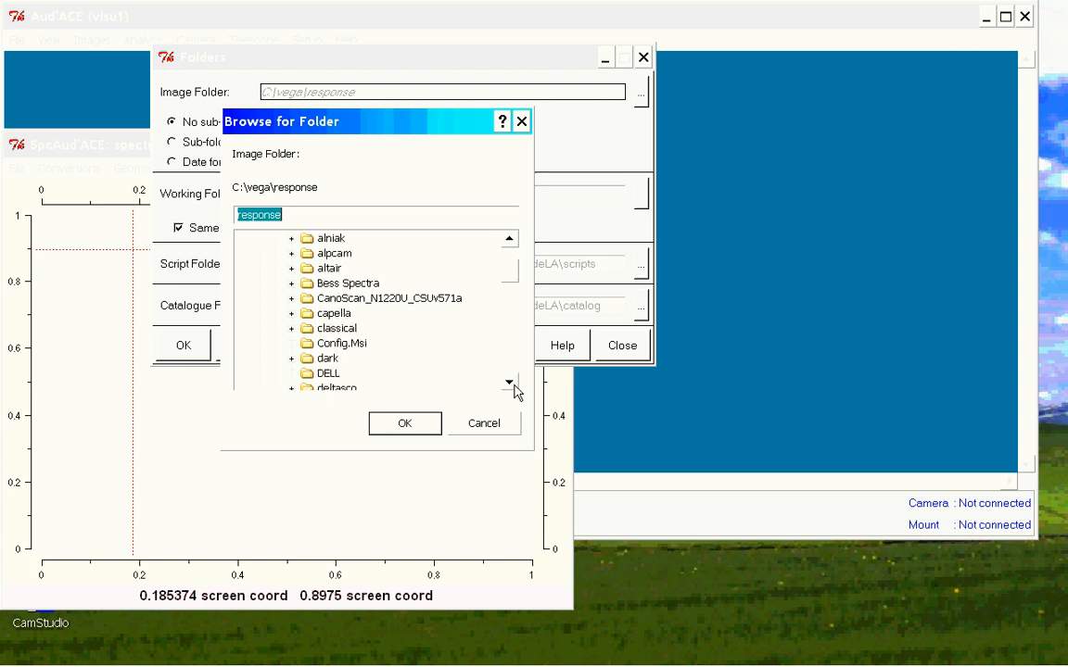
left_click(509, 381)
left_click(292, 373)
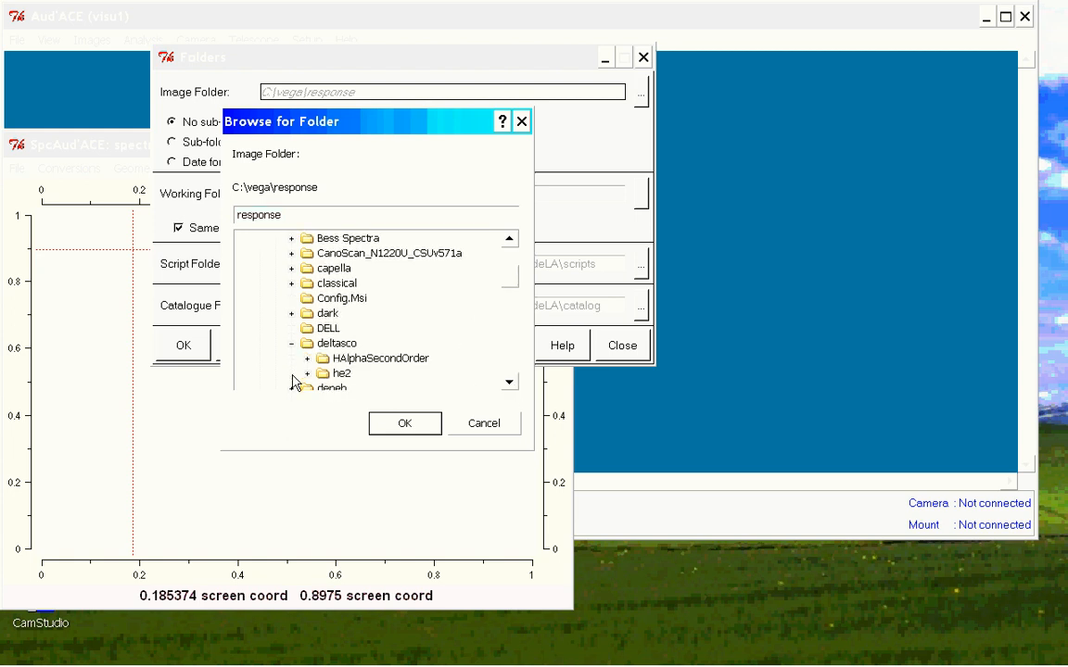
left_click(307, 360)
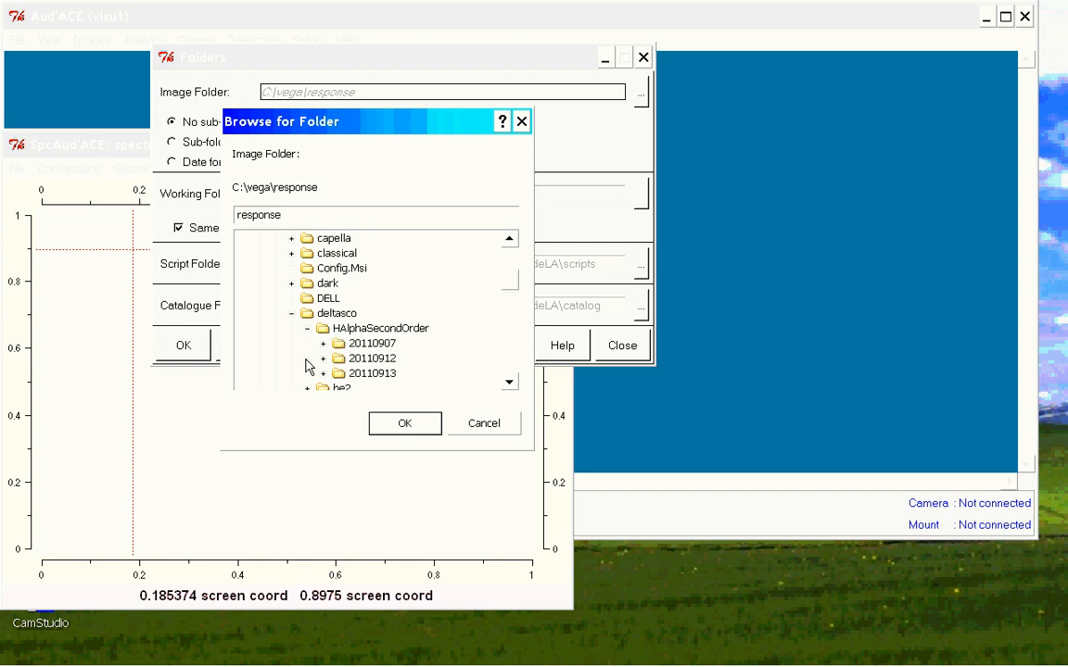
left_click(324, 360)
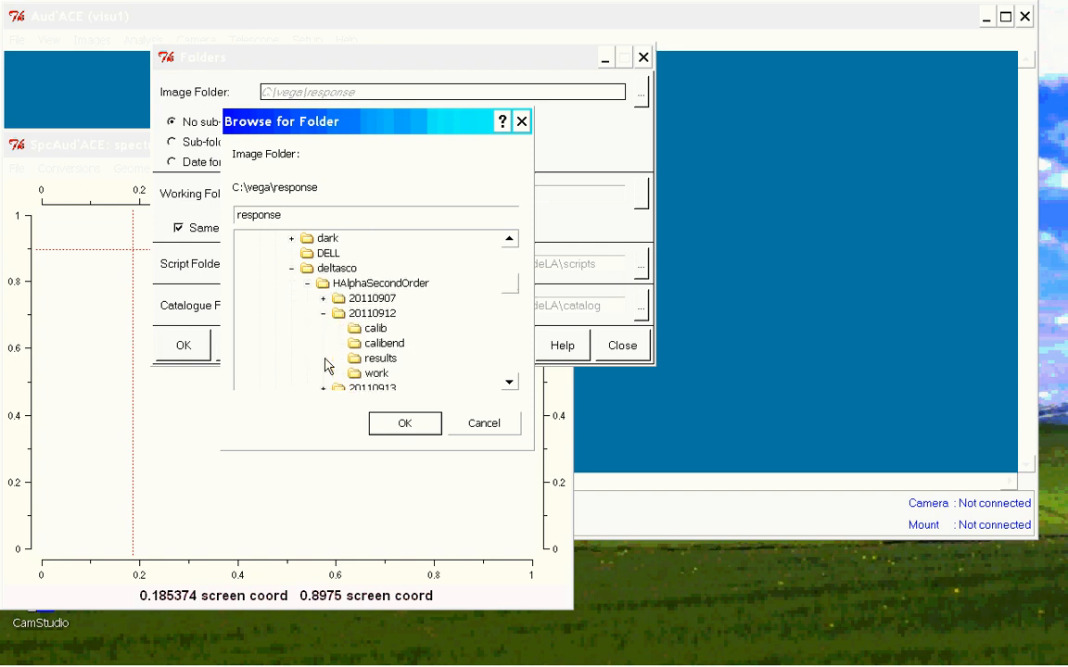
left_click(362, 375)
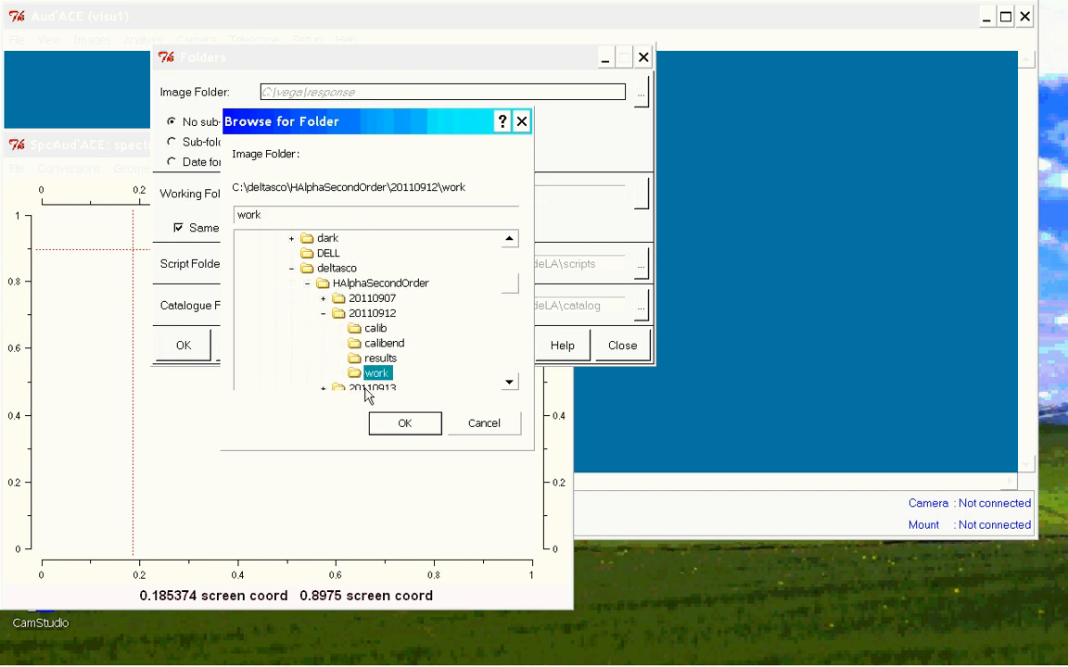
left_click(396, 425)
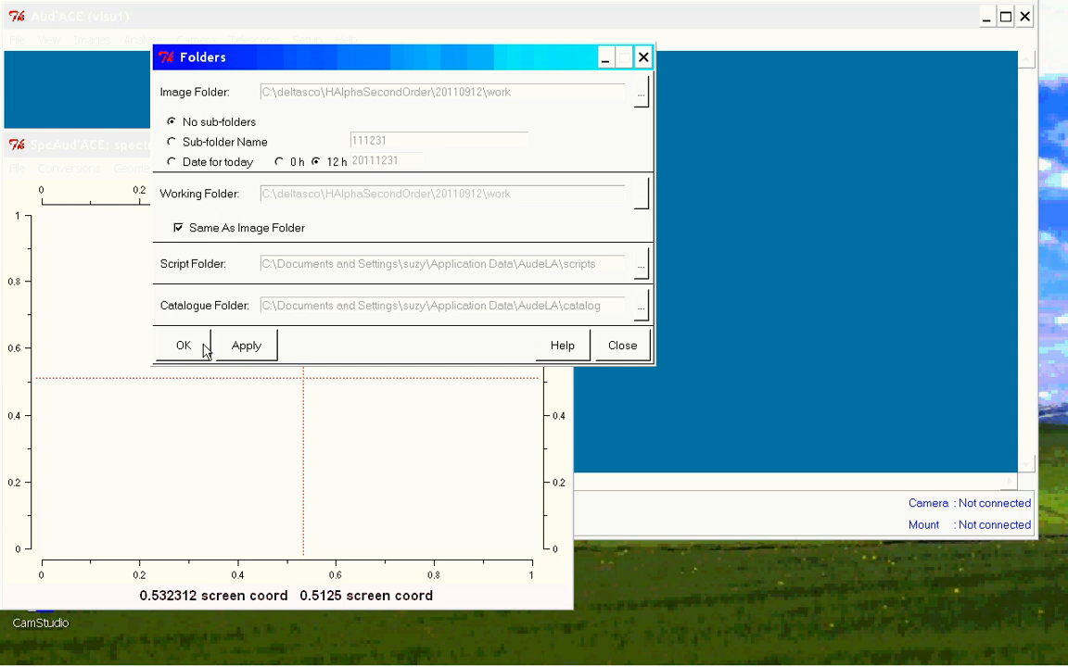
left_click(238, 345)
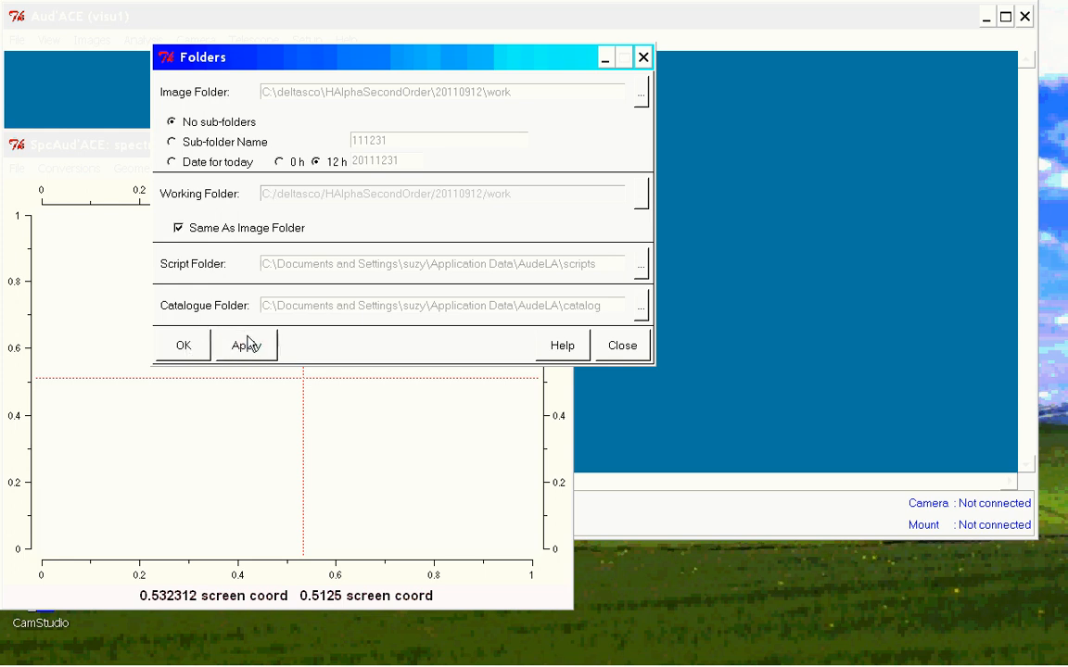
left_click(186, 349)
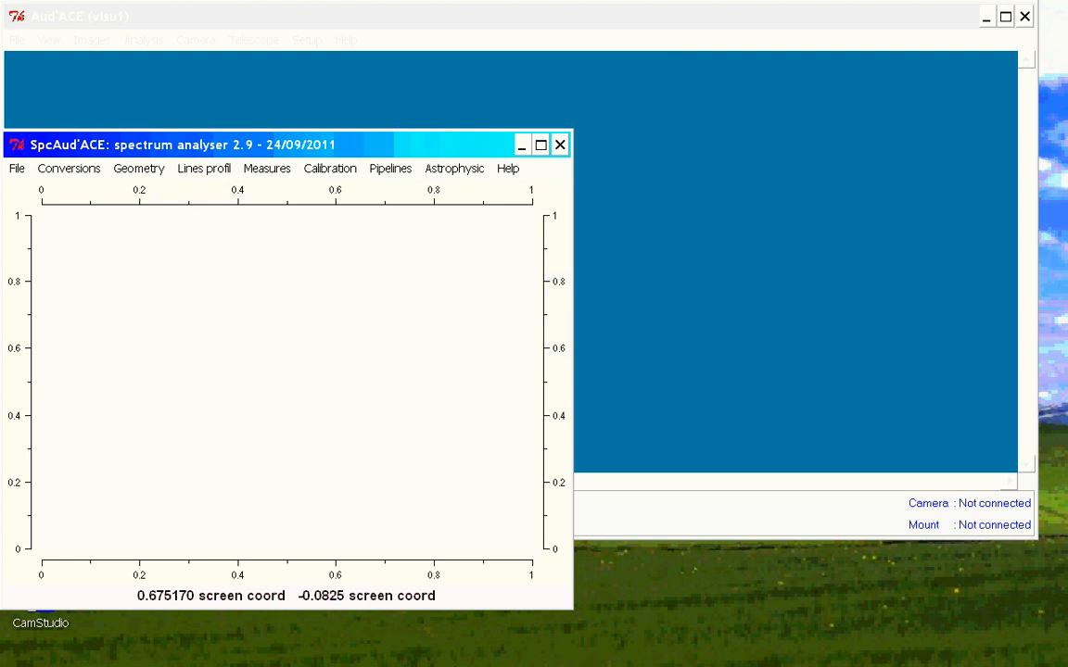
Switch to the already open Windows Explorer folder "work" to view the raw image files
mouse_move(454, 664)
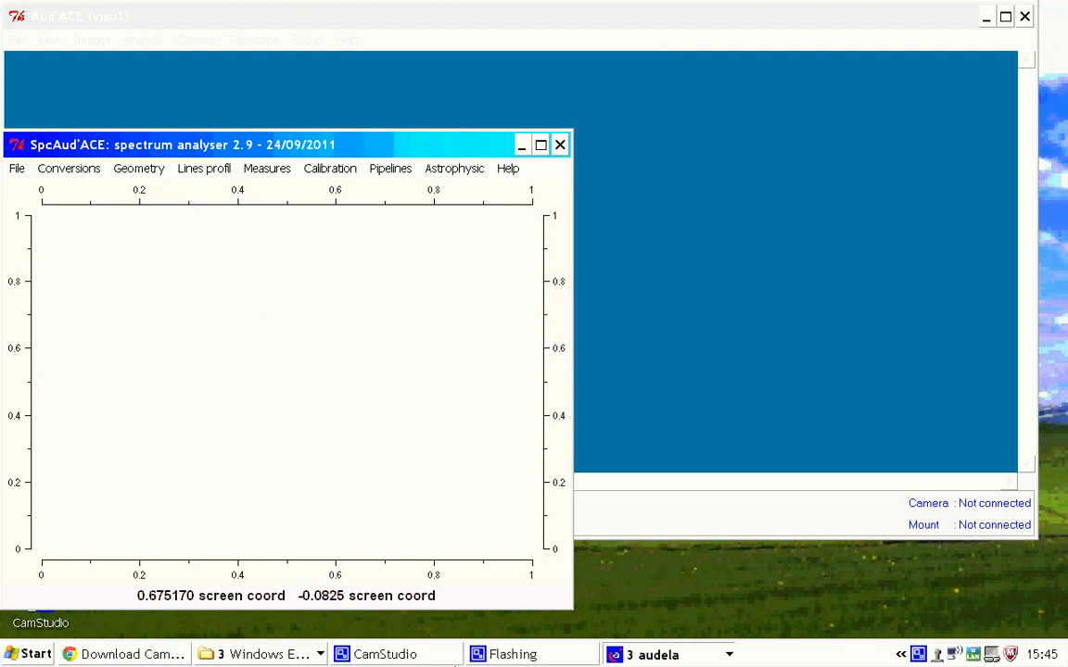
left_click(318, 656)
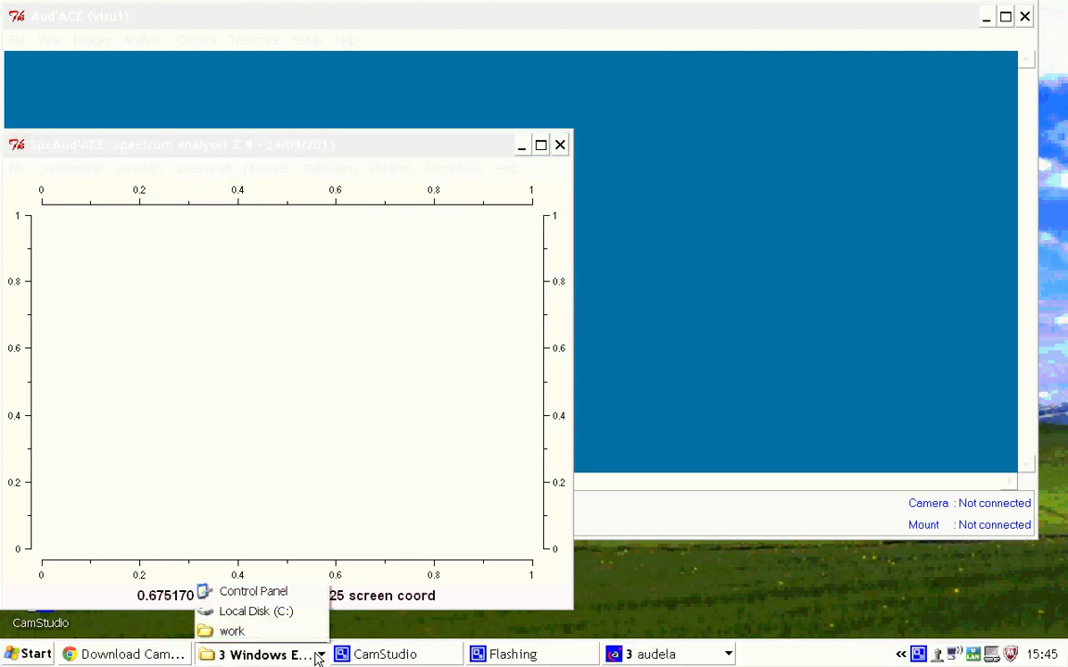
left_click(231, 631)
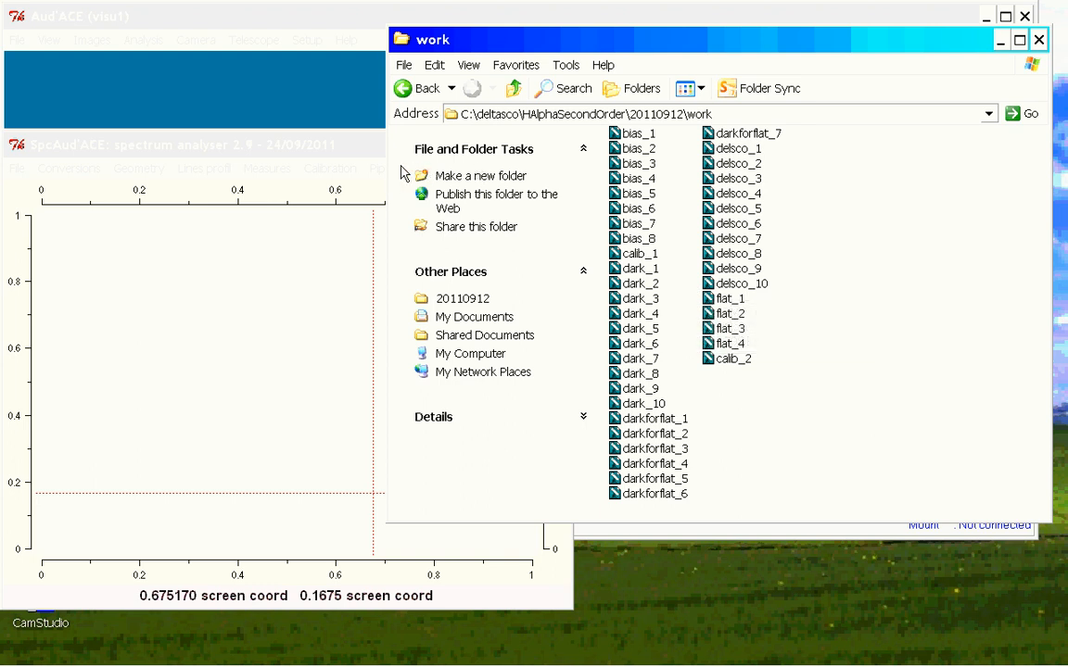
Return to SpcAud'ACE, move its window slightly higher, and start the stellar spectrum processing pipeline in simple mode
left_click(324, 148)
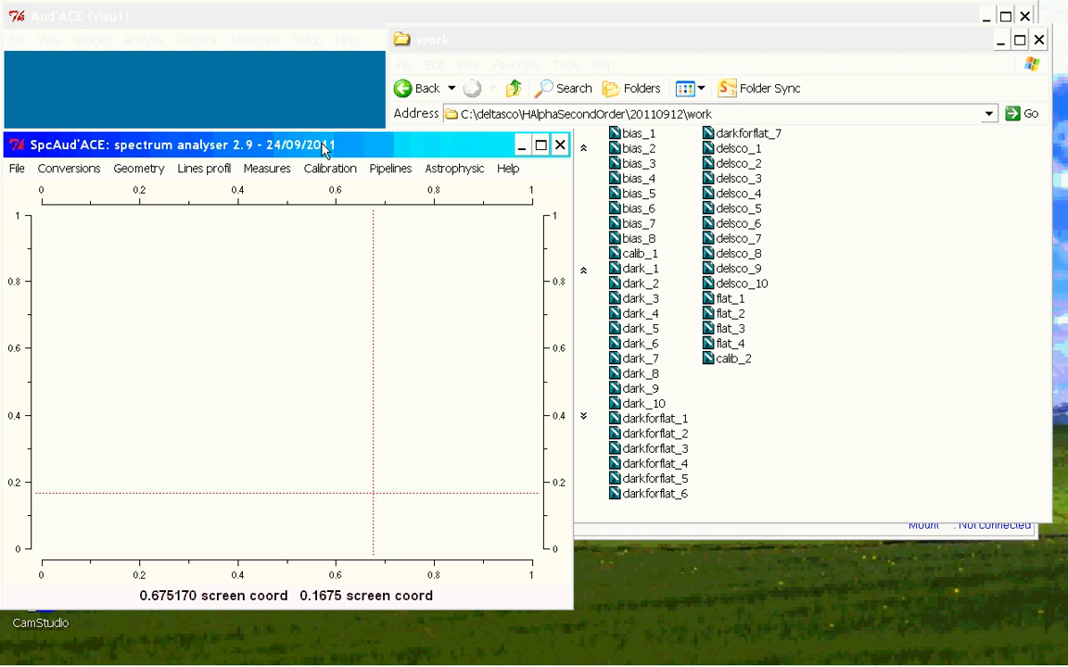
left_click_drag(324, 148, 339, 115)
left_click(401, 136)
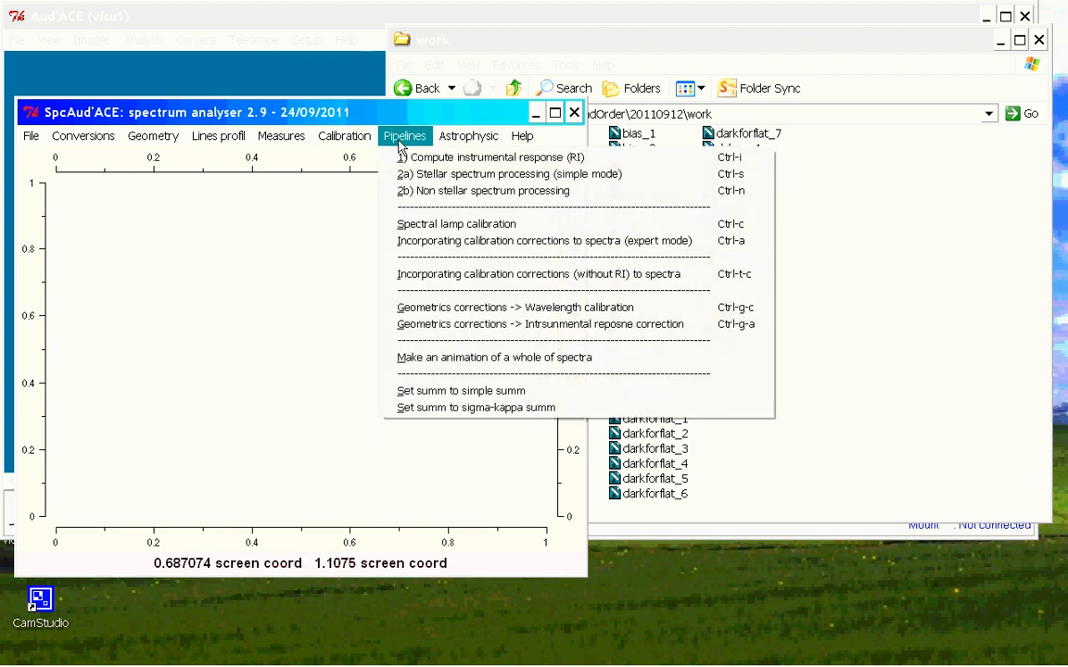
left_click(429, 176)
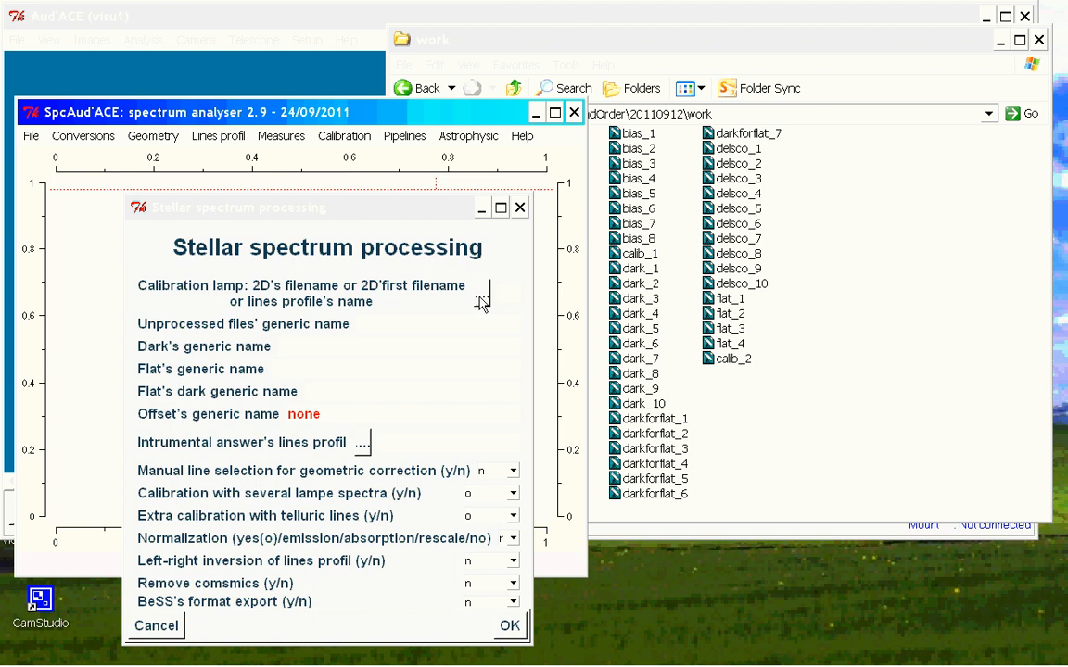
Choose calib_1 as the calibration lamp file and set the generic names delsco_ for unprocessed files and dark_ for darks
left_click(480, 300)
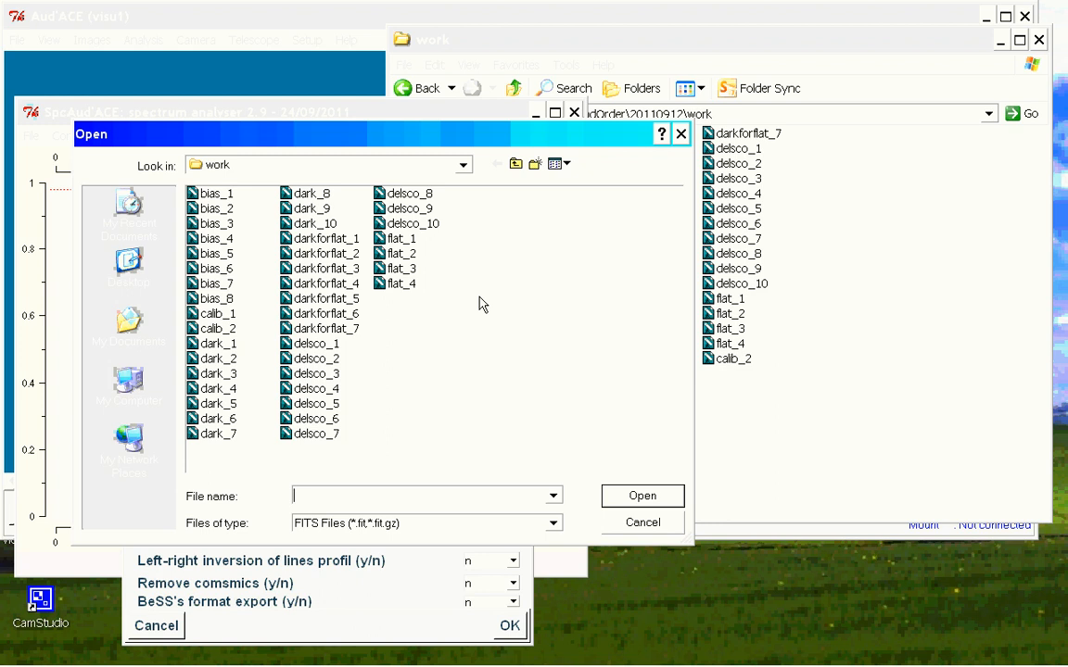
double_click(221, 315)
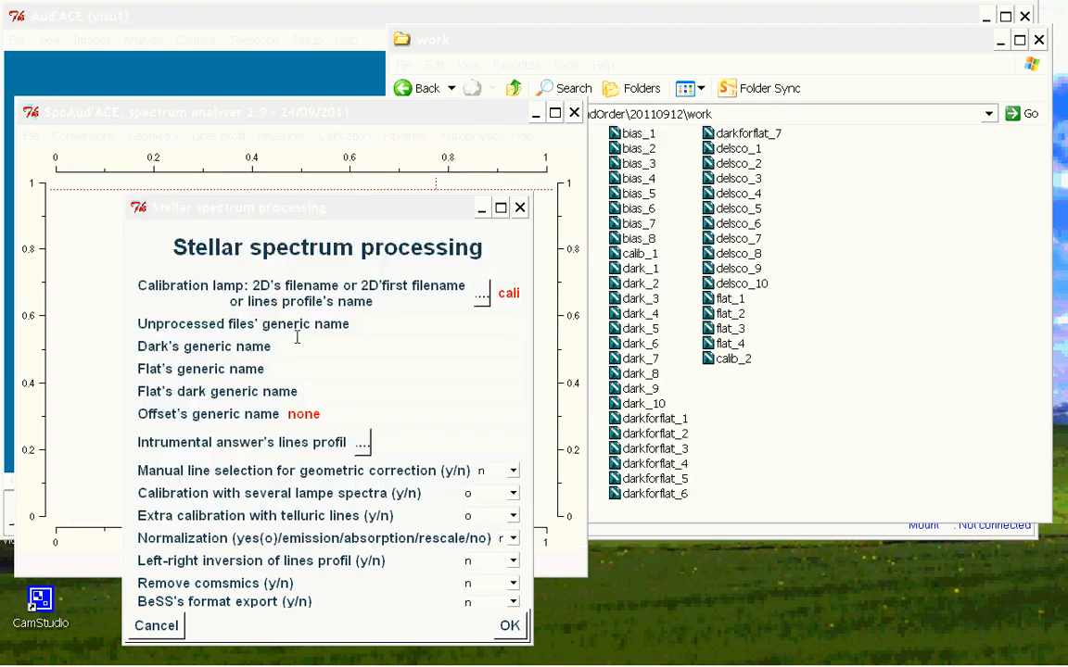
left_click(383, 324)
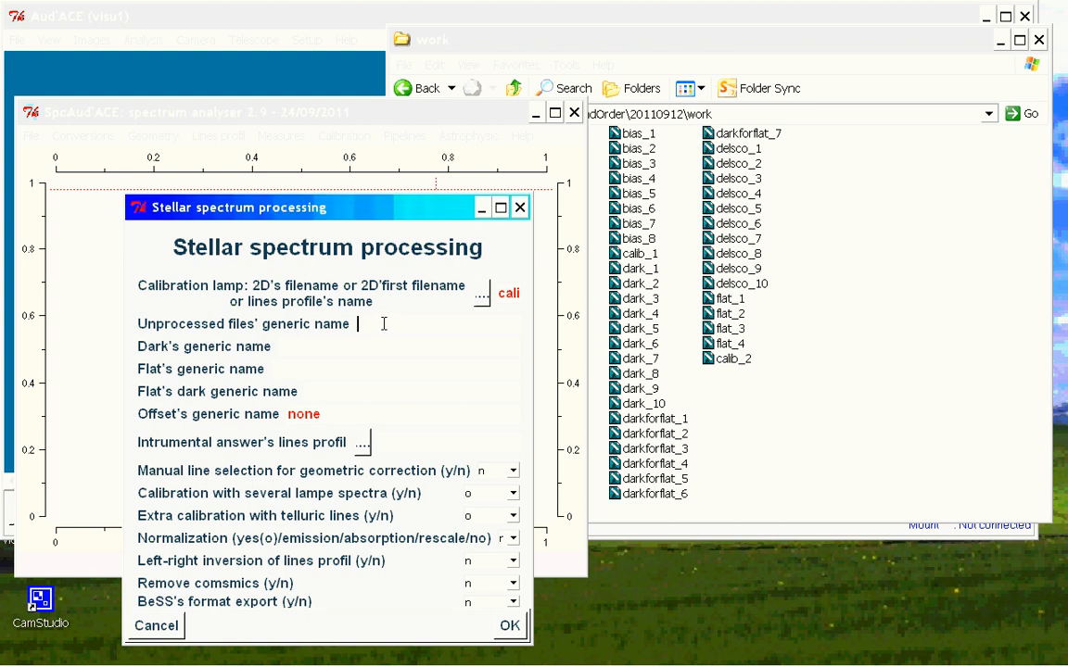
type("de")
type("lsco")
type("dark_")
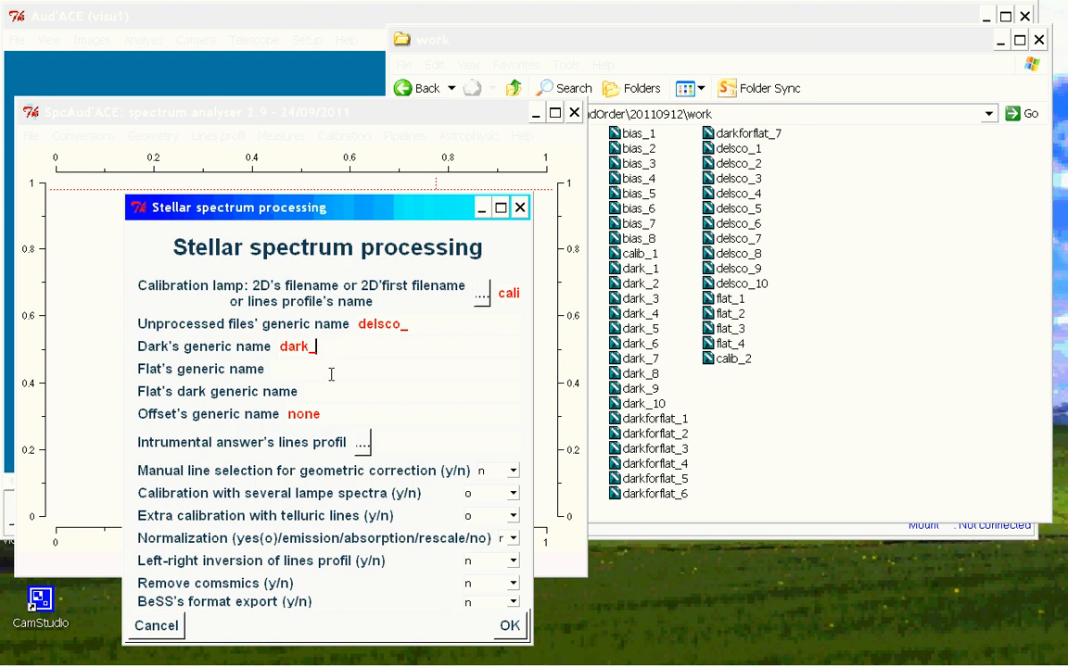
Set the generic names to flat_ for flats, darkforflat_ for flat darks and bias_ for offsets
left_click(331, 373)
type("flat_")
left_click(332, 392)
type("darkforflat")
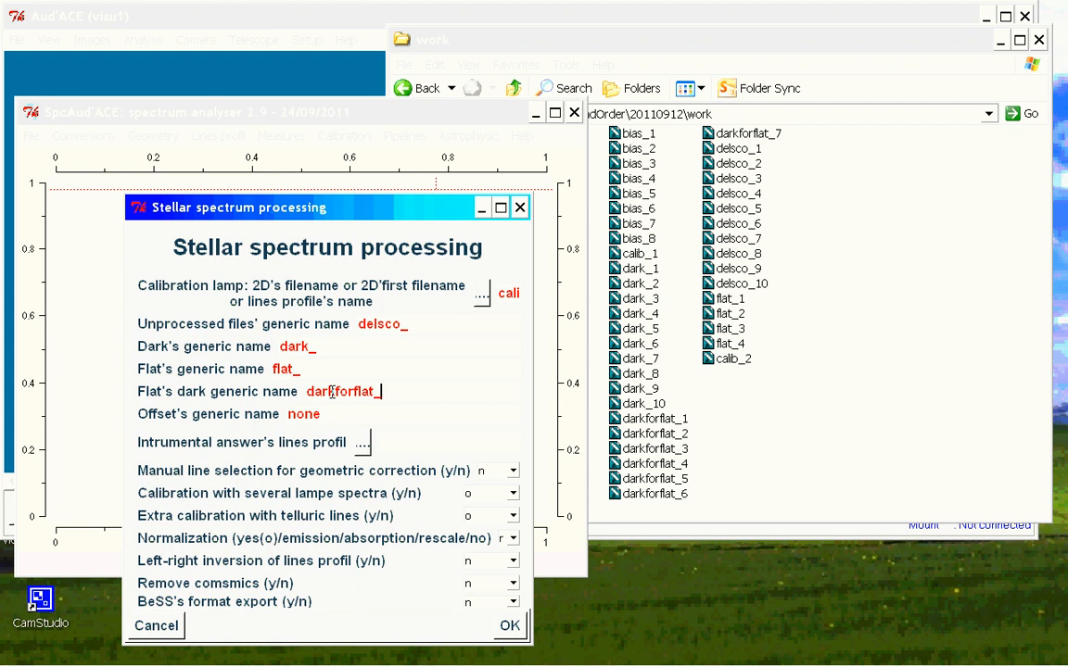
left_click(327, 421)
key("BackSpace")
key("BackSpace")
key("BackSpace")
key("BackSpace")
type("bias")
Set manual line selection for geometric correction and BeSS format export to "o", and run the stellar spectrum processing
left_click(514, 473)
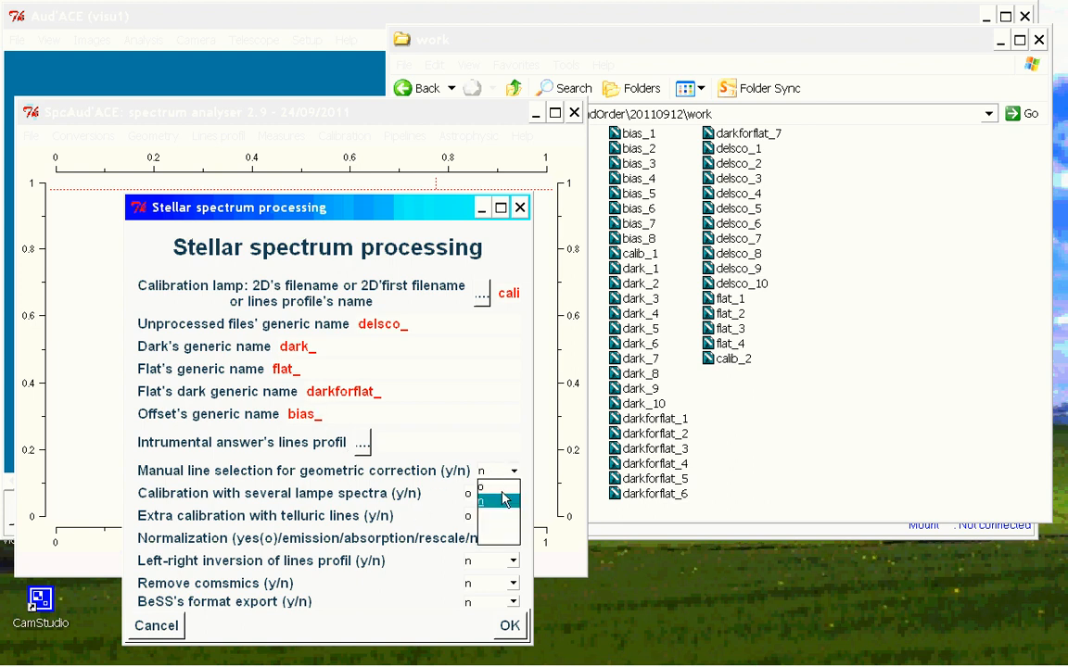
left_click(491, 487)
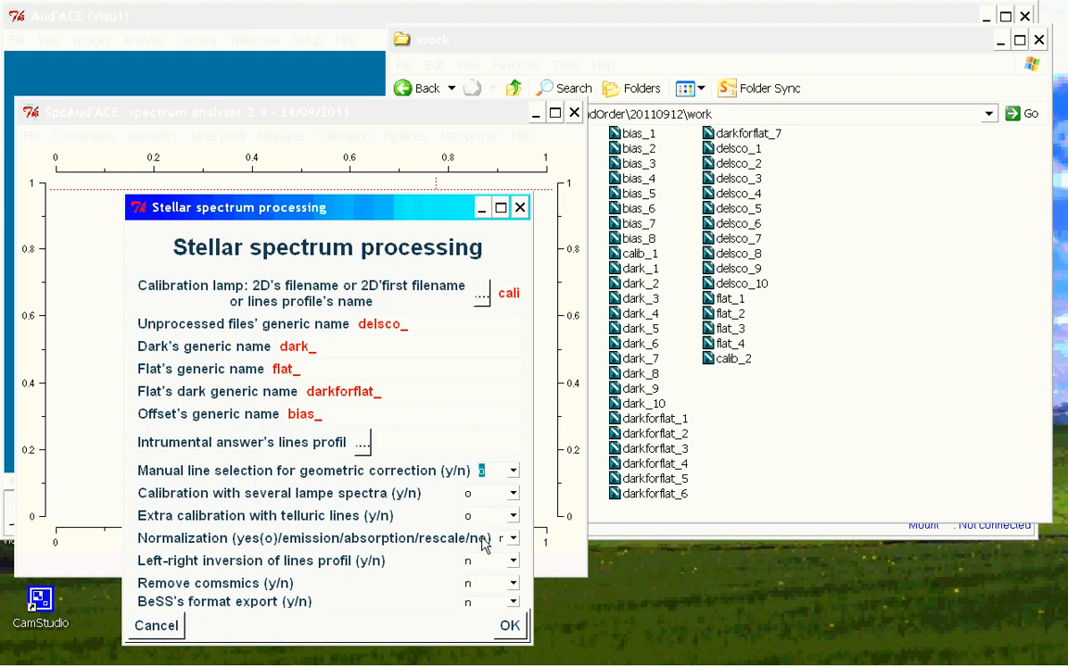
left_click(514, 607)
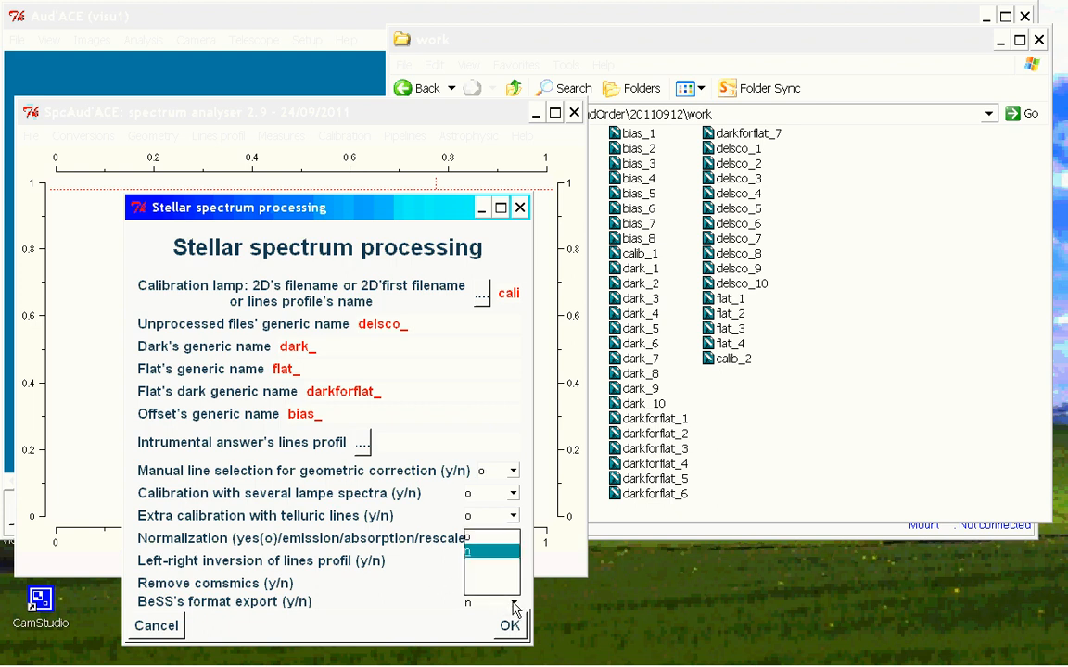
left_click(469, 544)
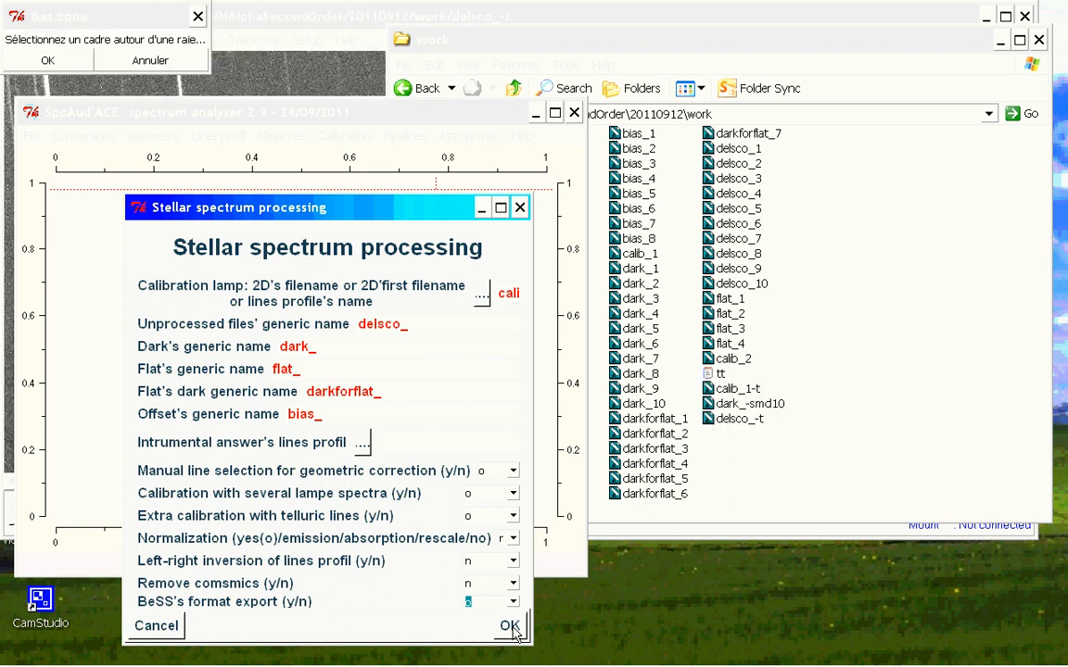
Bring the delsco_-t image forward and confirm a narrow selection box around the upper part of its second bright line
left_click(342, 28)
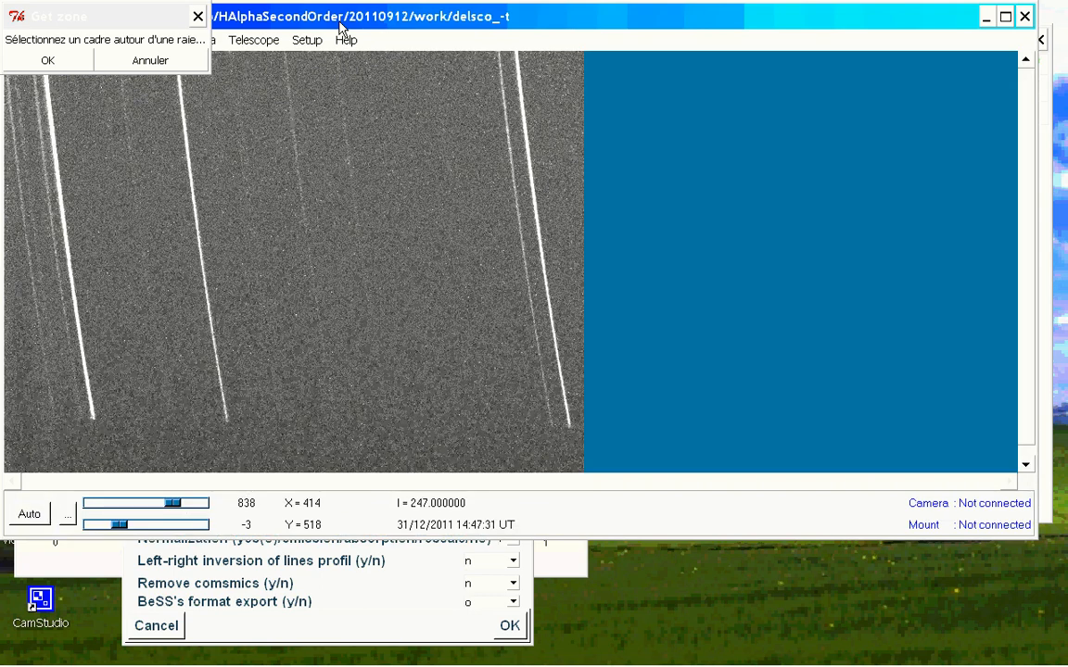
left_click_drag(341, 27, 356, 84)
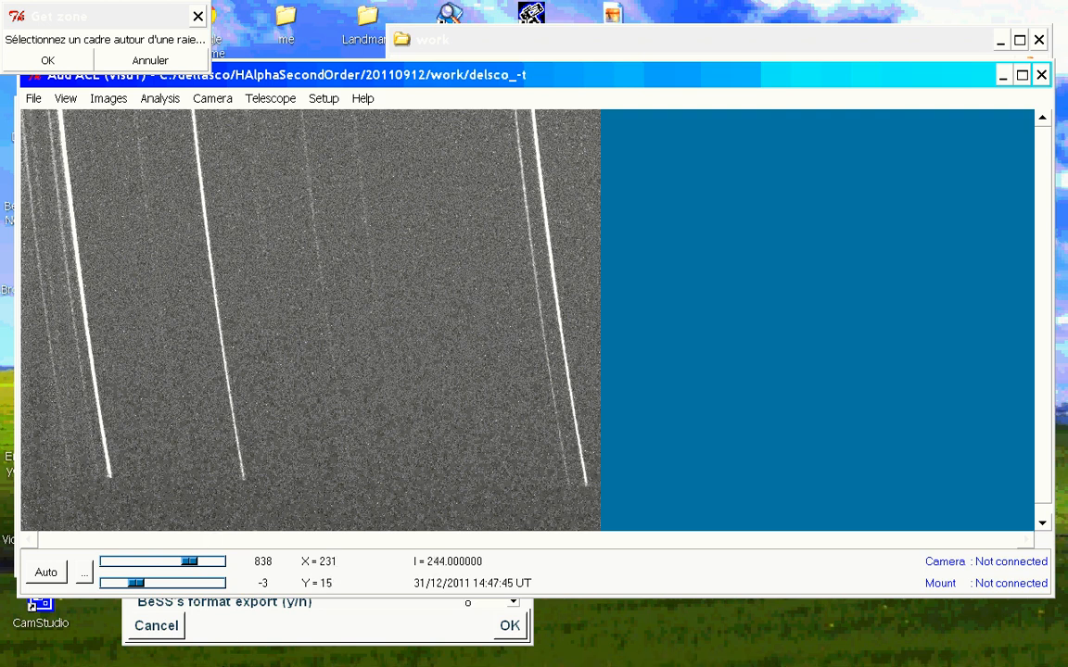
mouse_move(139, 655)
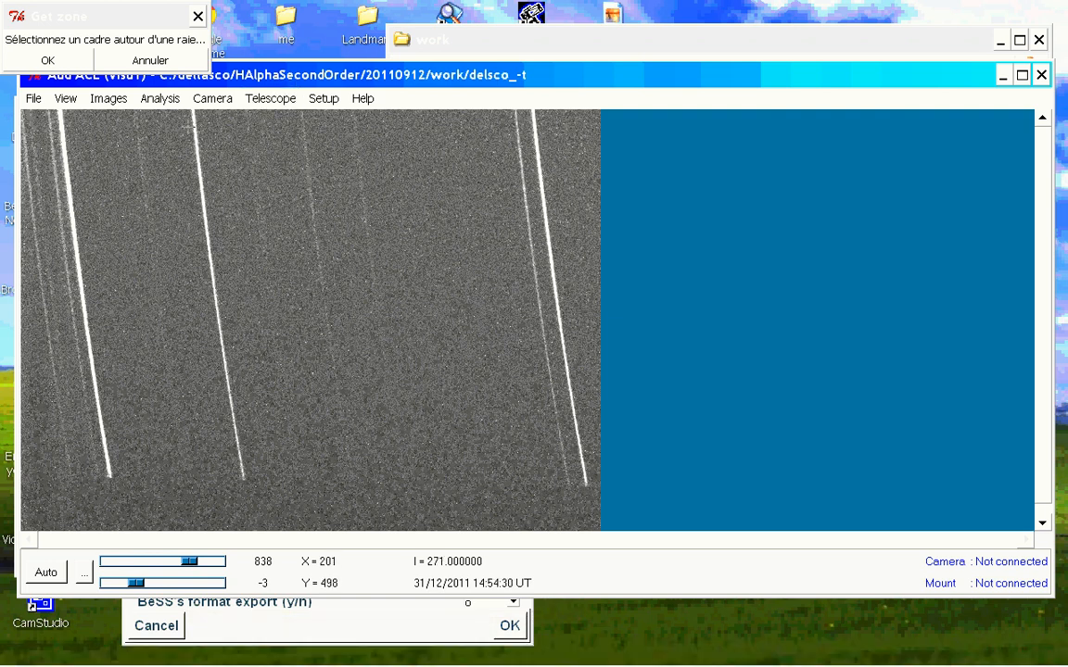
left_click_drag(188, 127, 210, 210)
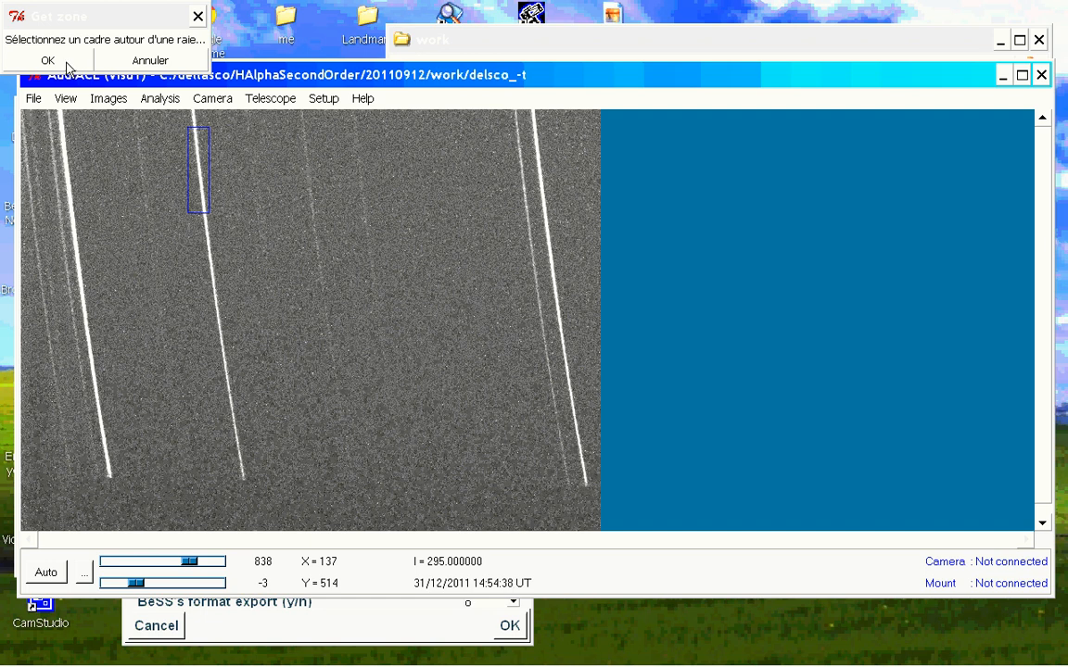
left_click(67, 69)
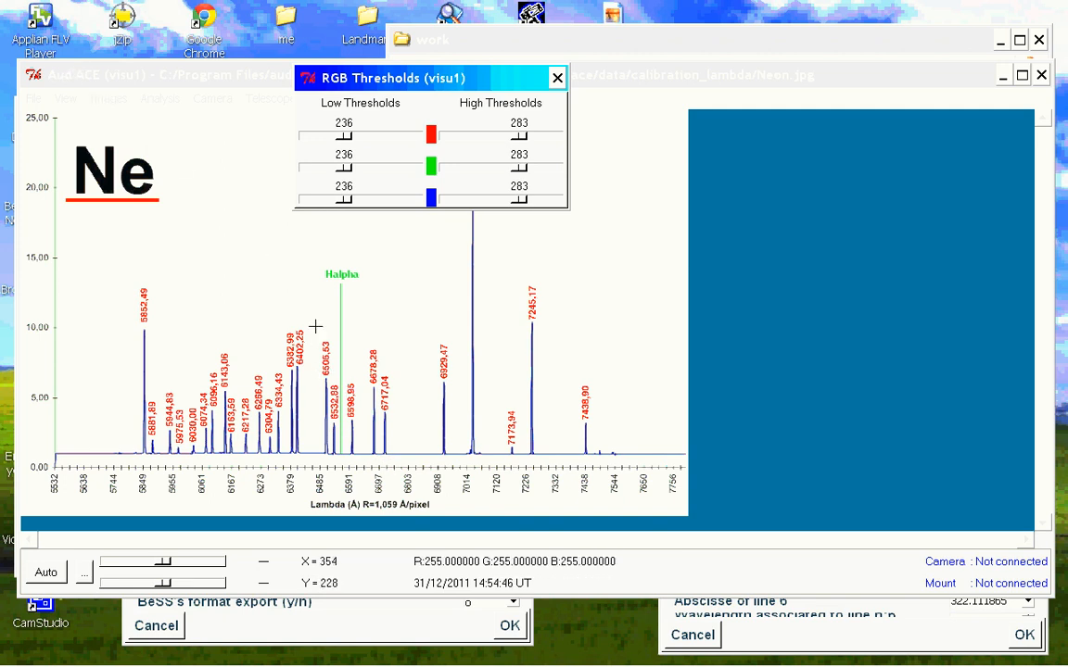
Arrange the neon reference chart and the calib_1-t_slx_spc profile side by side, keeping the wavelength calibration form reachable
left_click_drag(407, 80, 722, 9)
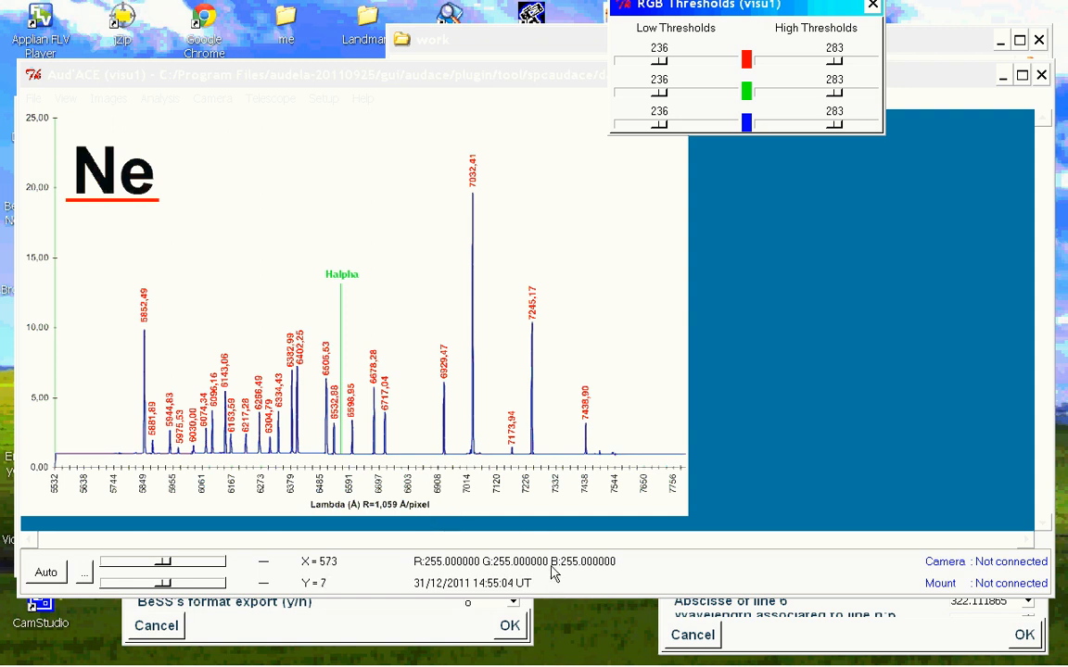
mouse_move(568, 664)
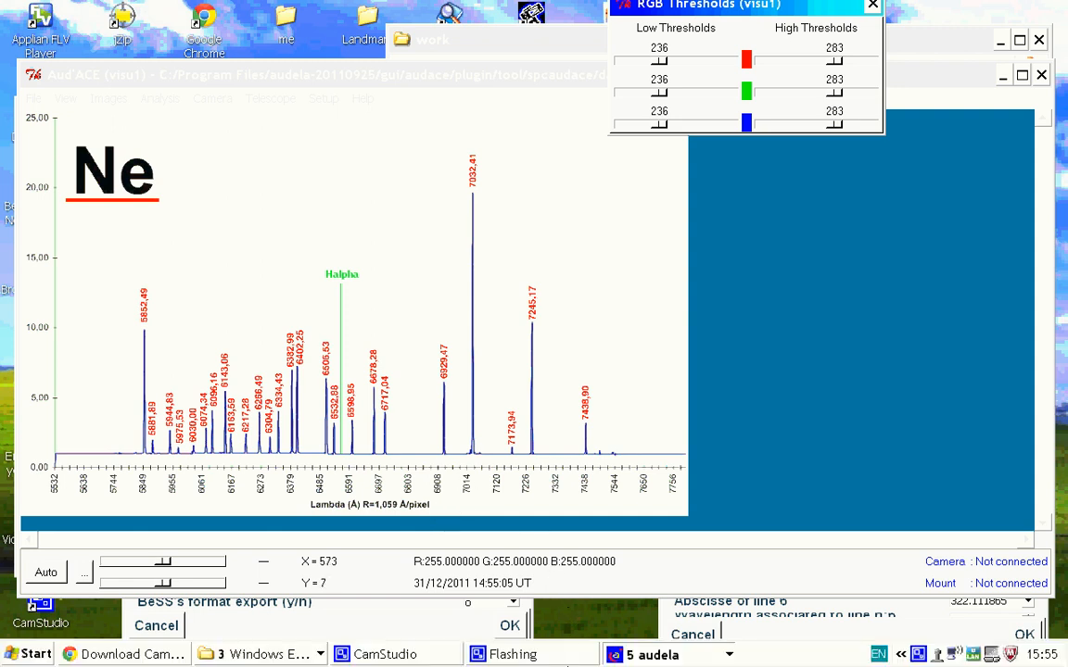
left_click(619, 655)
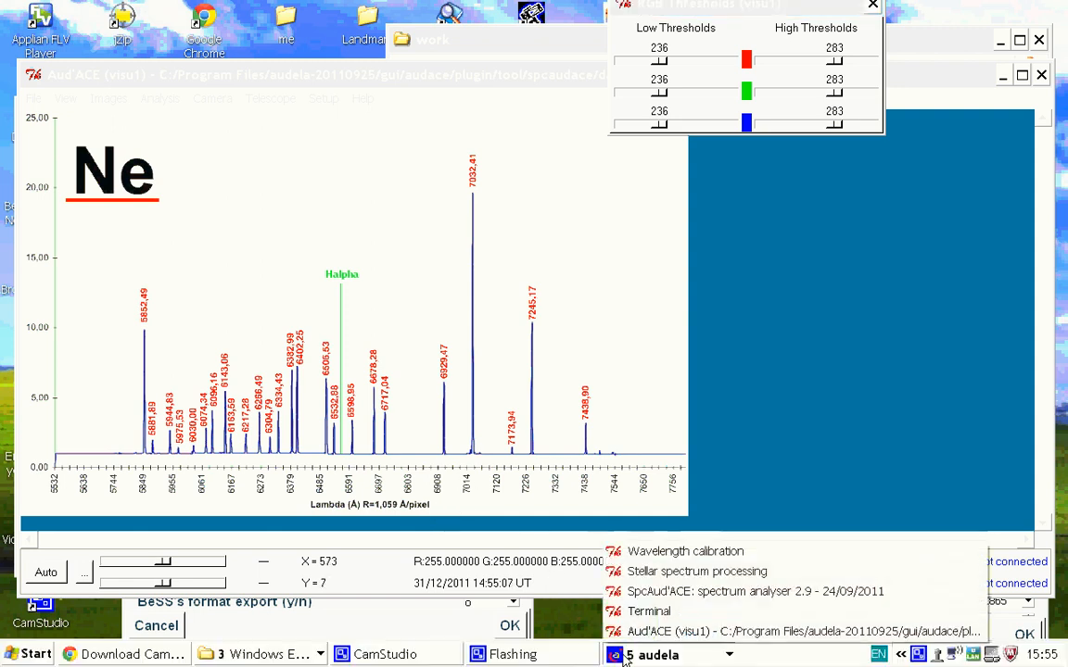
left_click(646, 593)
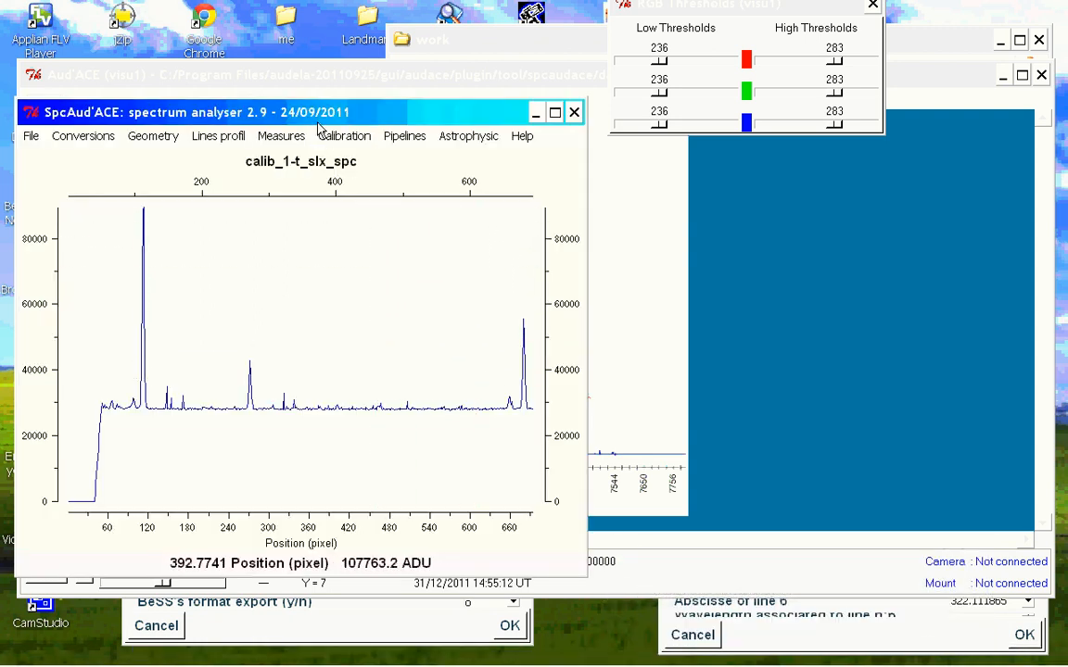
left_click_drag(289, 116, 757, 179)
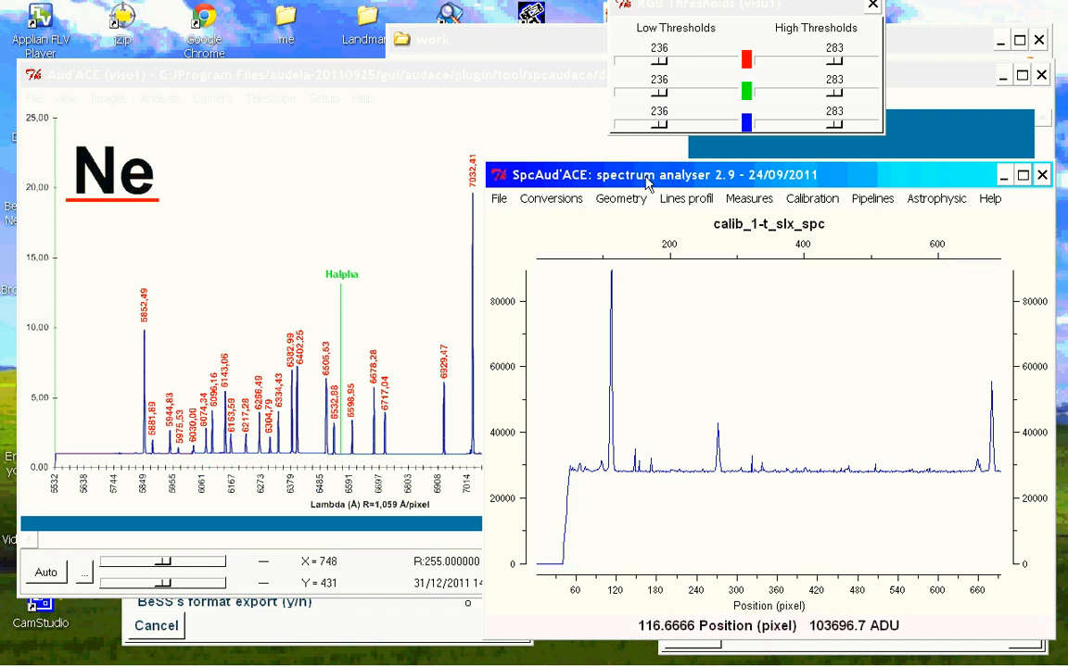
left_click_drag(646, 182, 667, 123)
left_click_drag(498, 80, 221, 8)
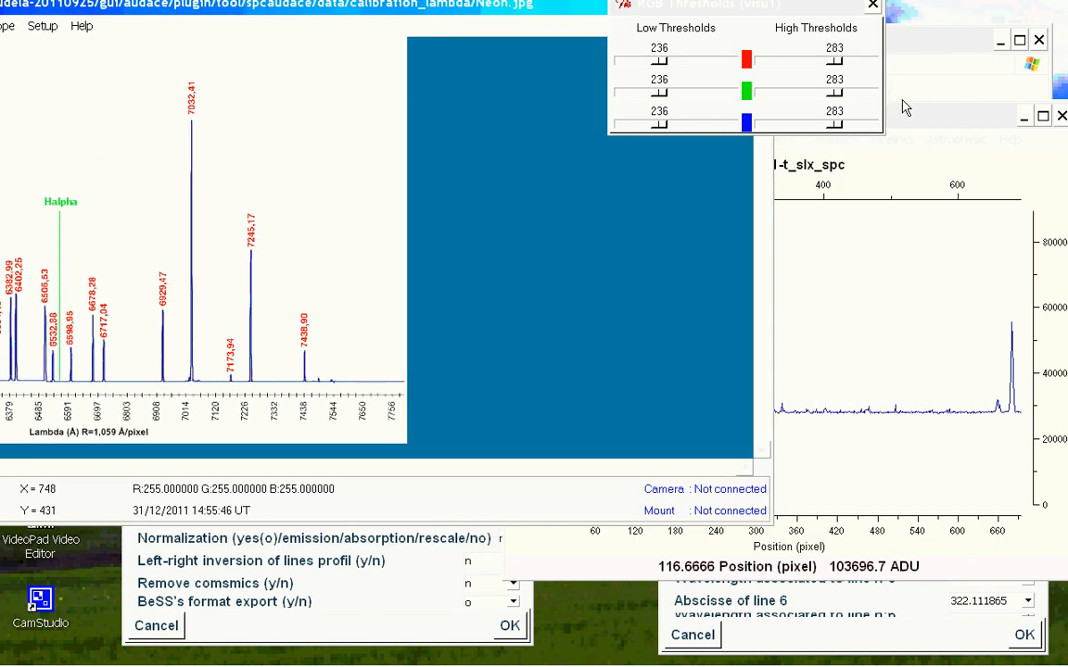
left_click_drag(922, 116, 771, 24)
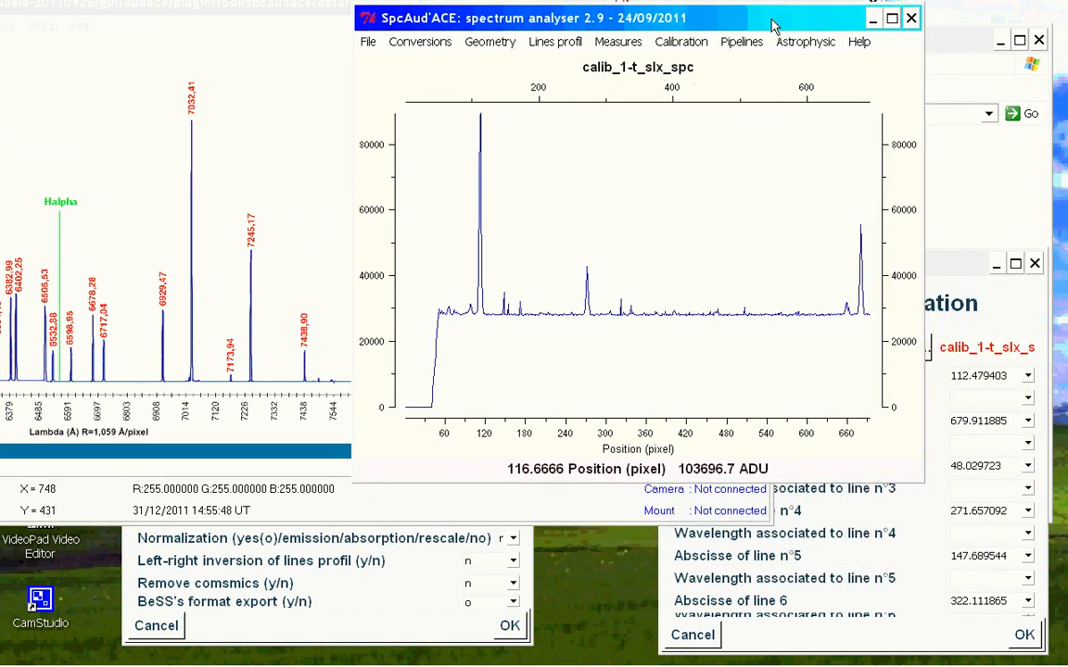
Set the wavelength associated with line 1 to 6506.53 and with line 4 to 6532.88 in the wavelength calibration
left_click_drag(970, 267, 974, 364)
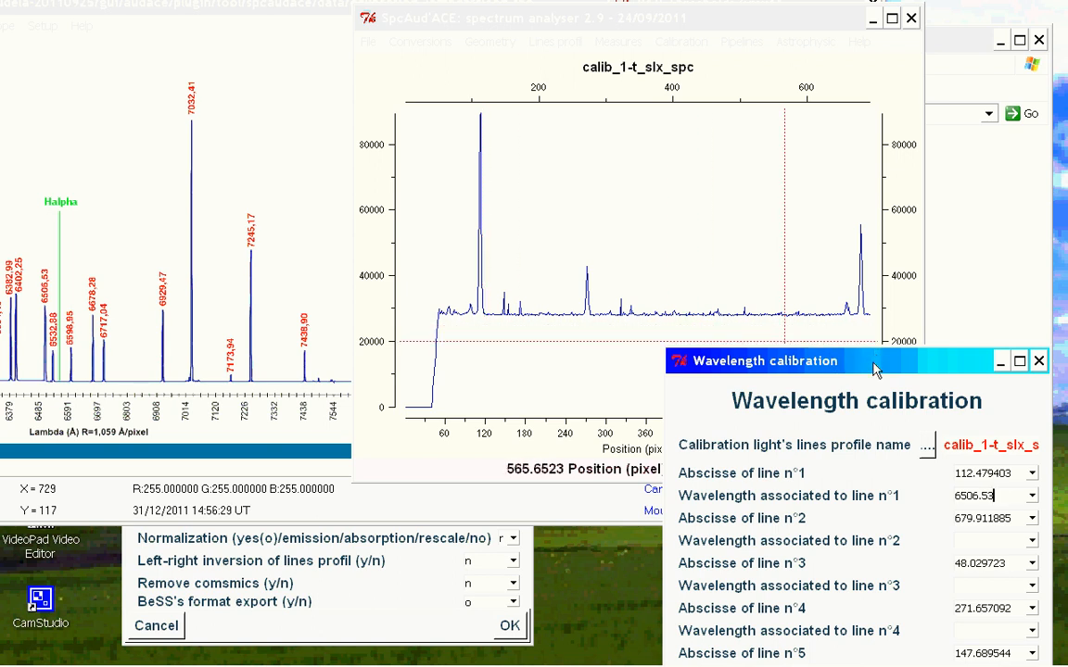
left_click_drag(874, 368, 877, 328)
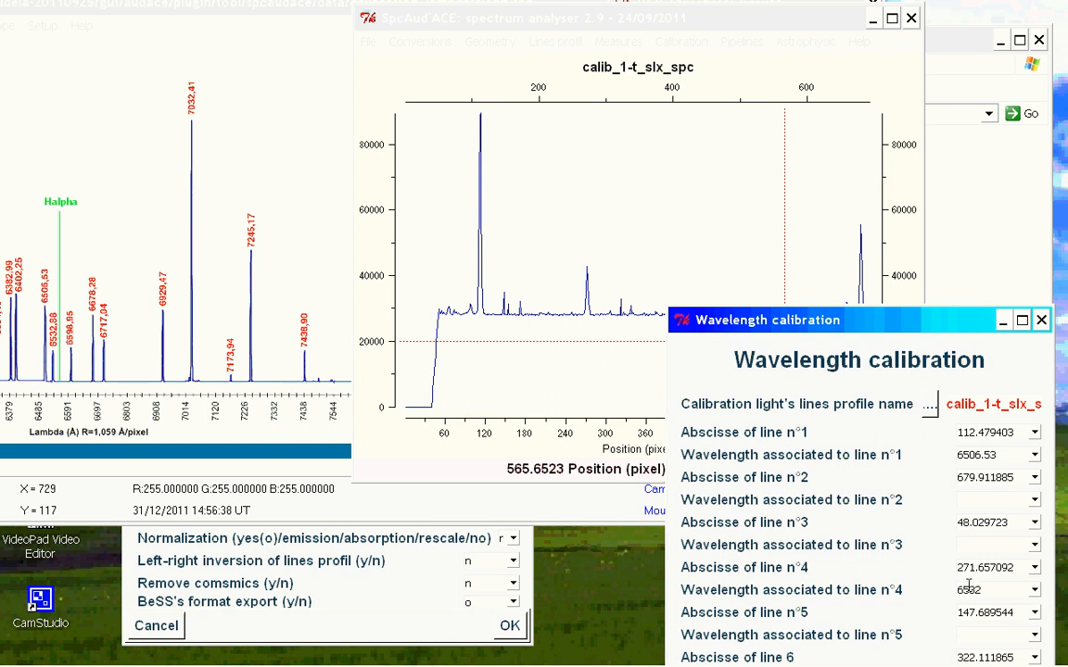
left_click(969, 586)
type("6562.88")
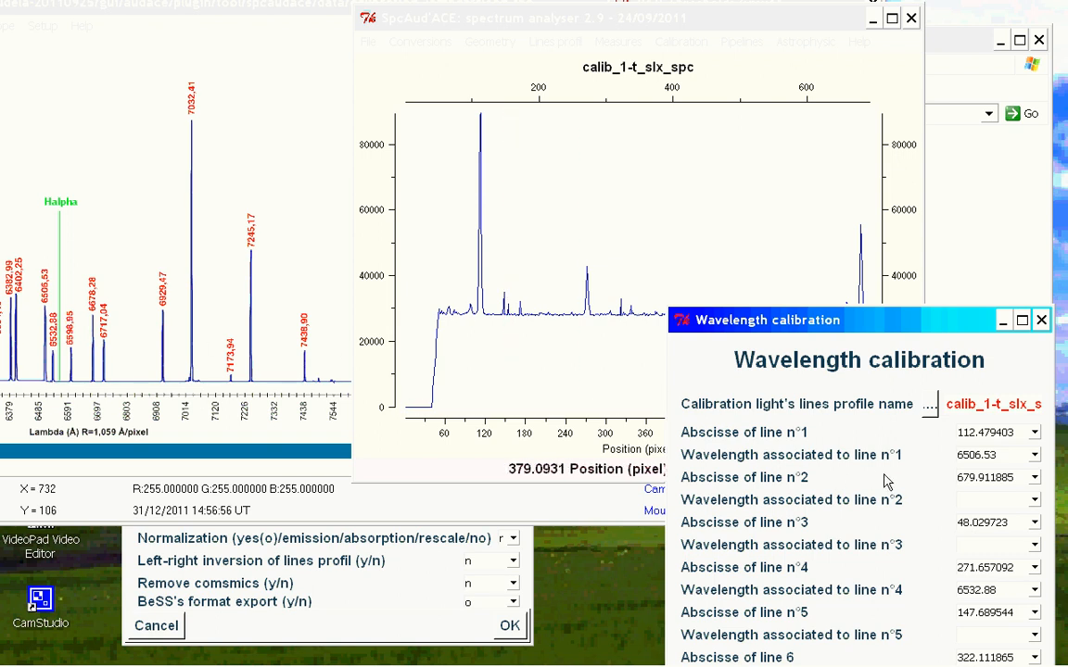
Set the wavelength associated with line 2 to 6598.95 and run the wavelength calibration
left_click(977, 503)
type("6598.95")
left_click_drag(958, 331, 954, 219)
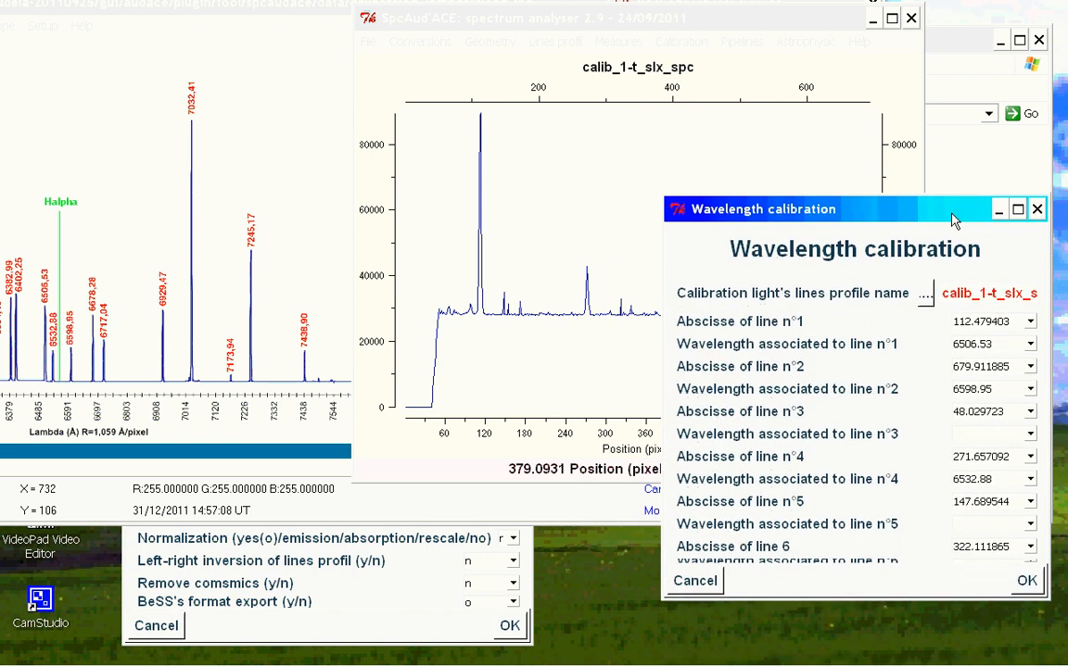
left_click(1027, 582)
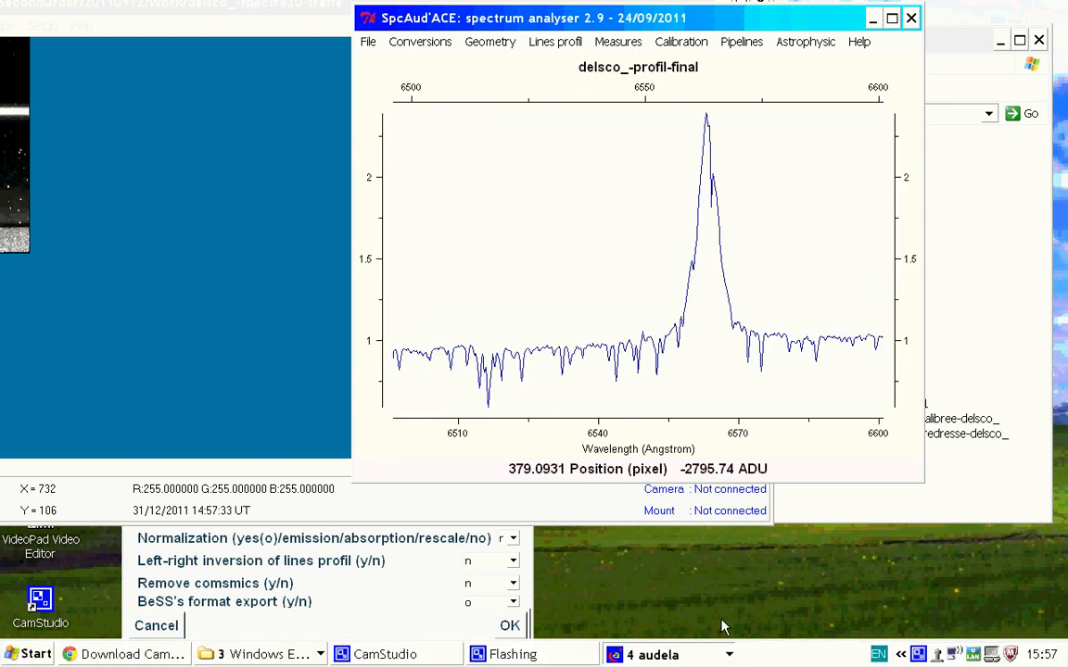
Widen the BeSS files editor to show its field descriptions and place it beside the final delsco profile, with the editor in front
left_click(772, 27)
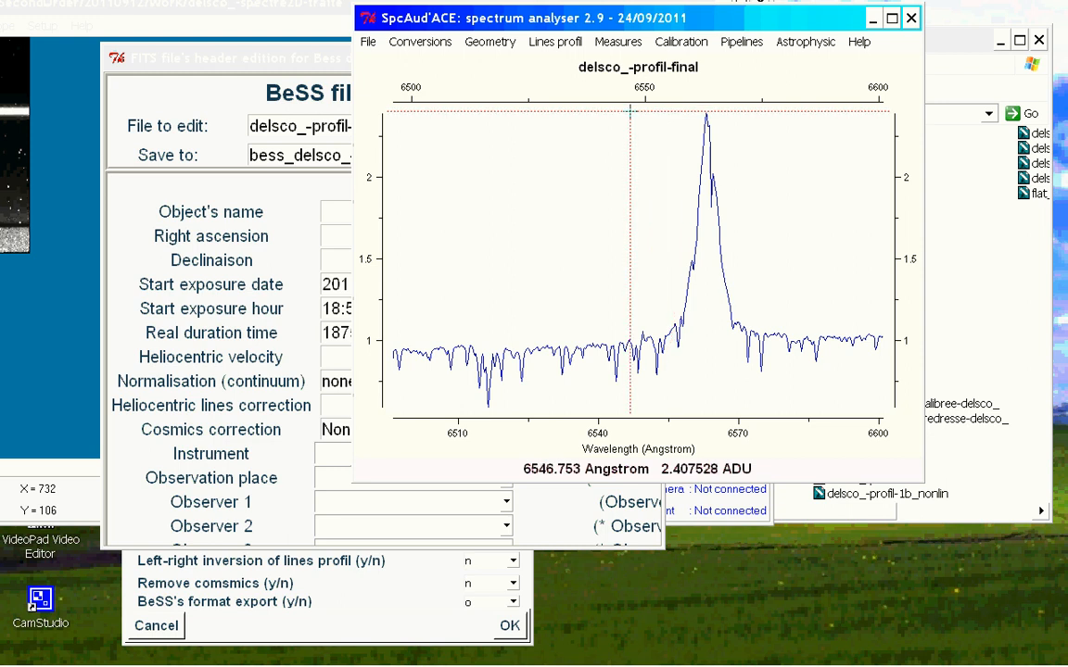
left_click(296, 58)
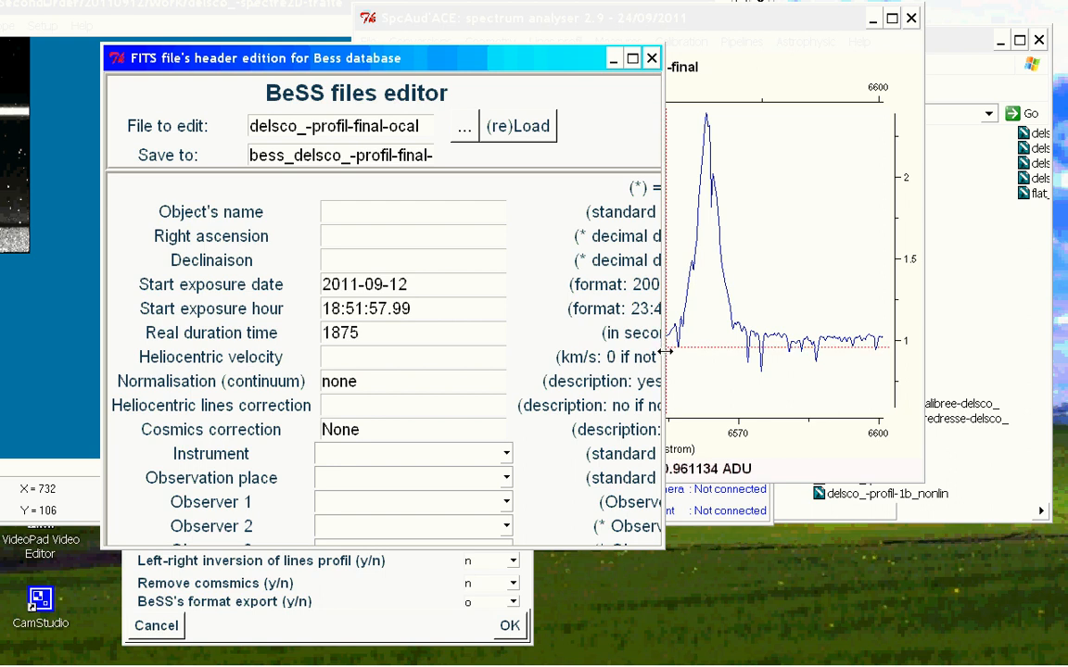
left_click_drag(664, 351, 799, 398)
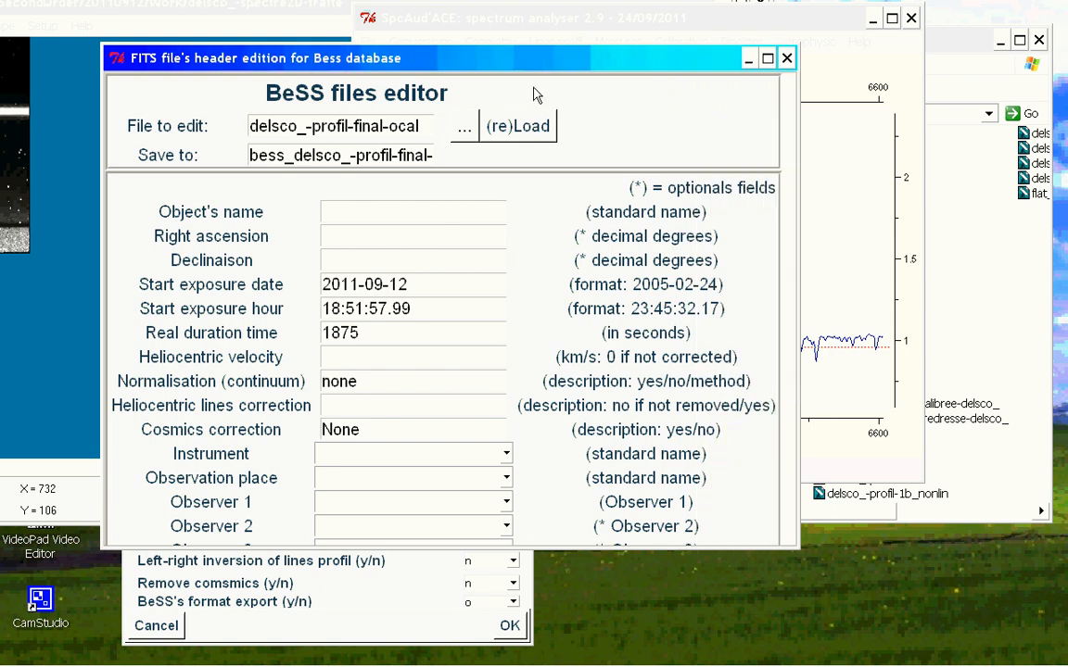
left_click_drag(528, 66, 451, 68)
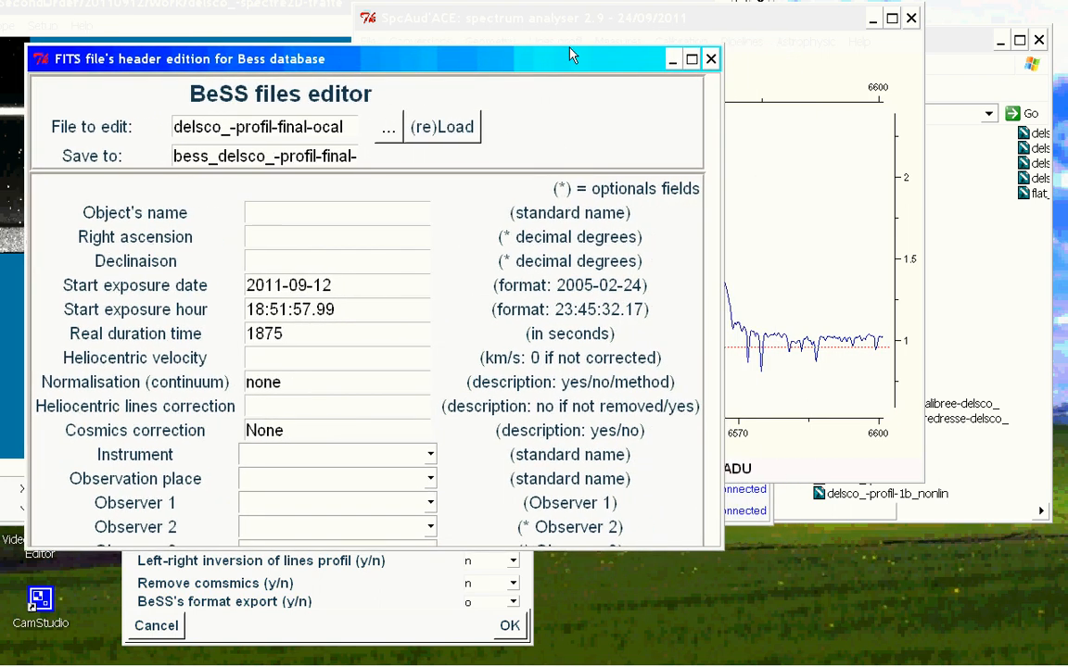
left_click(590, 20)
left_click_drag(590, 21, 794, 32)
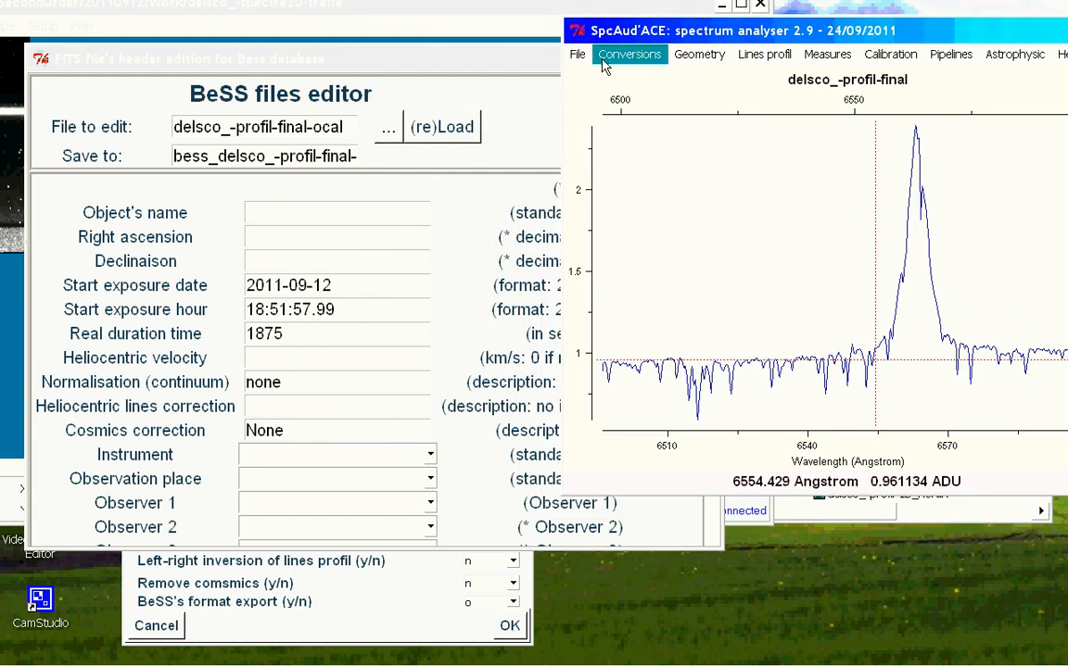
left_click(508, 61)
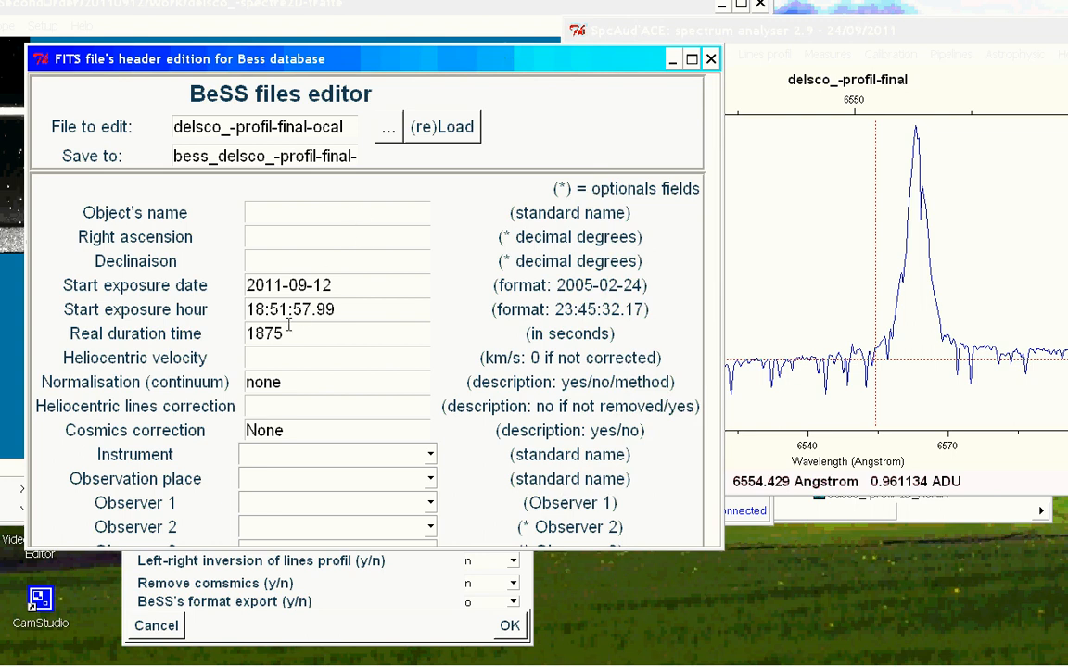
Enter delsco as the object's name in the BeSS header, leaving right ascension and declination empty
left_click(268, 214)
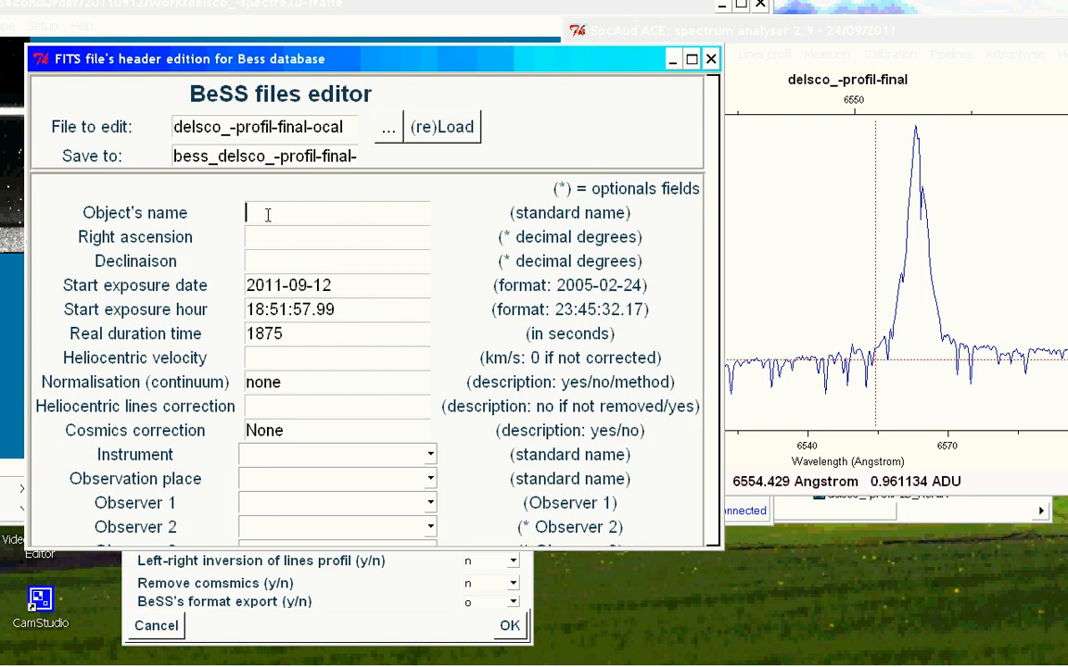
type("delsco")
left_click(267, 238)
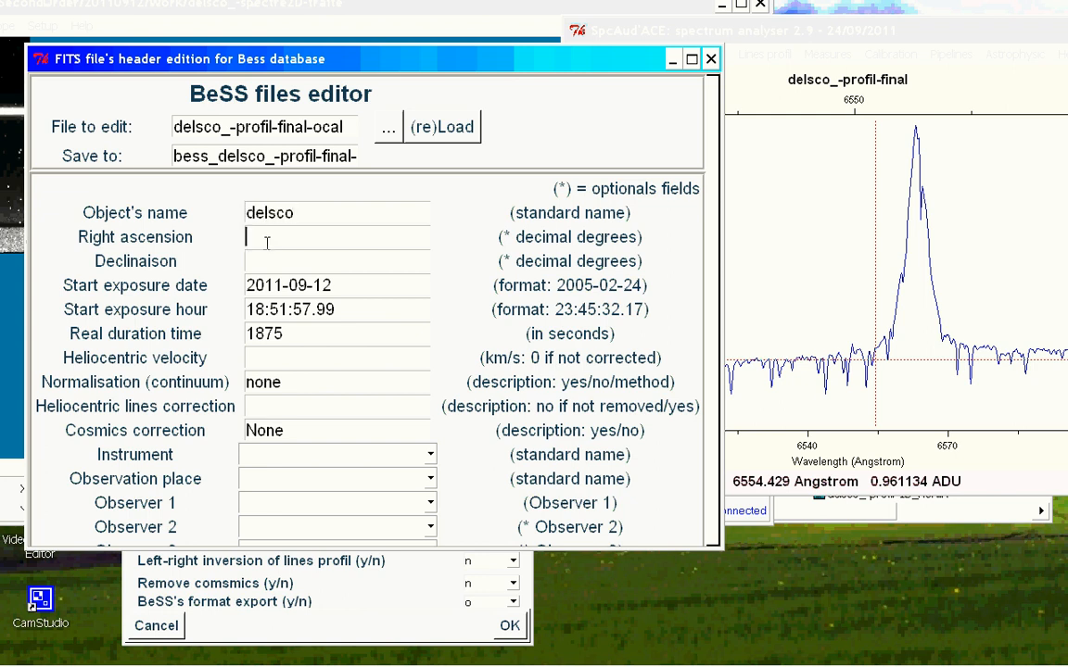
left_click(267, 261)
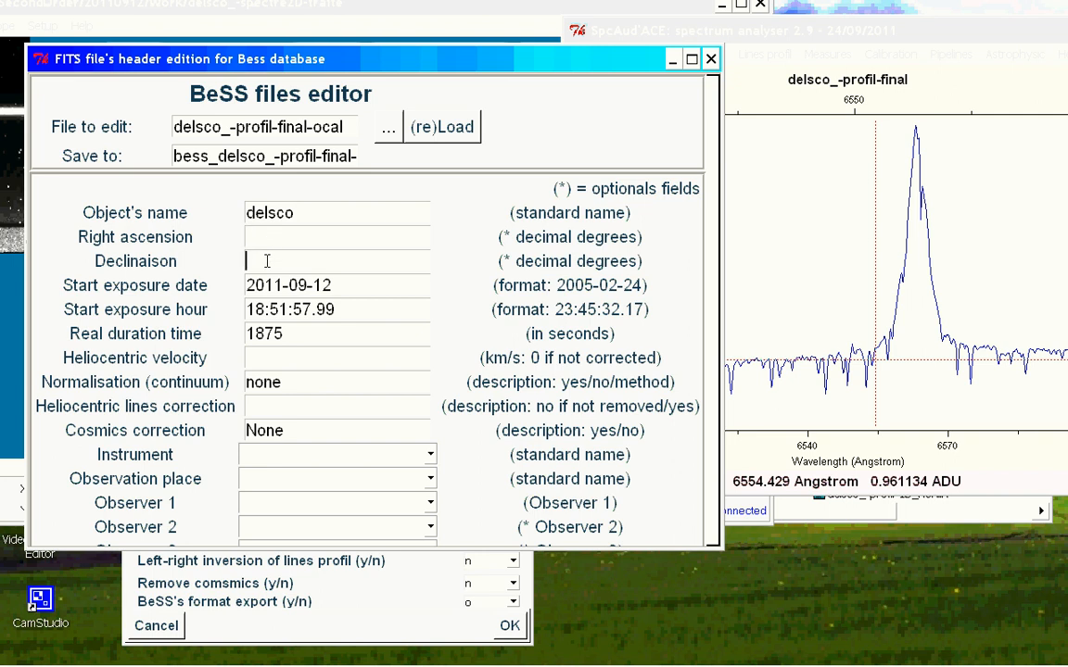
Set the heliocentric velocity to 0 and the heliocentric lines correction to "no"
left_click(276, 362)
type("0")
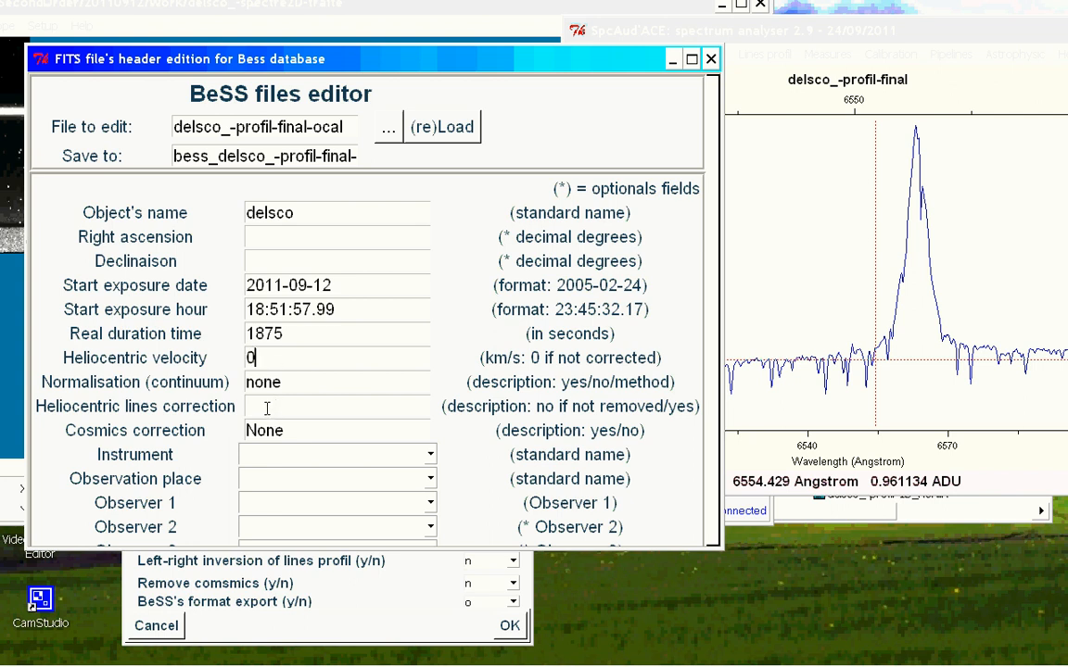
left_click(267, 408)
type("no")
Choose the predefined LHIRES3#073-2400-SCT instrument for the BeSS header
left_click(430, 458)
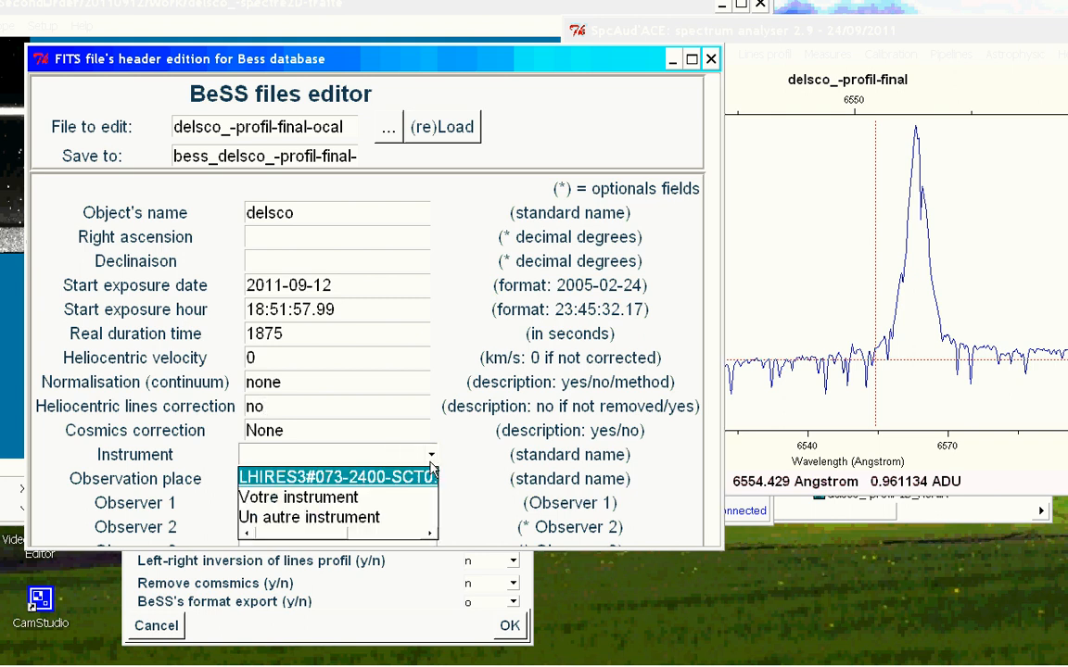
left_click(449, 415)
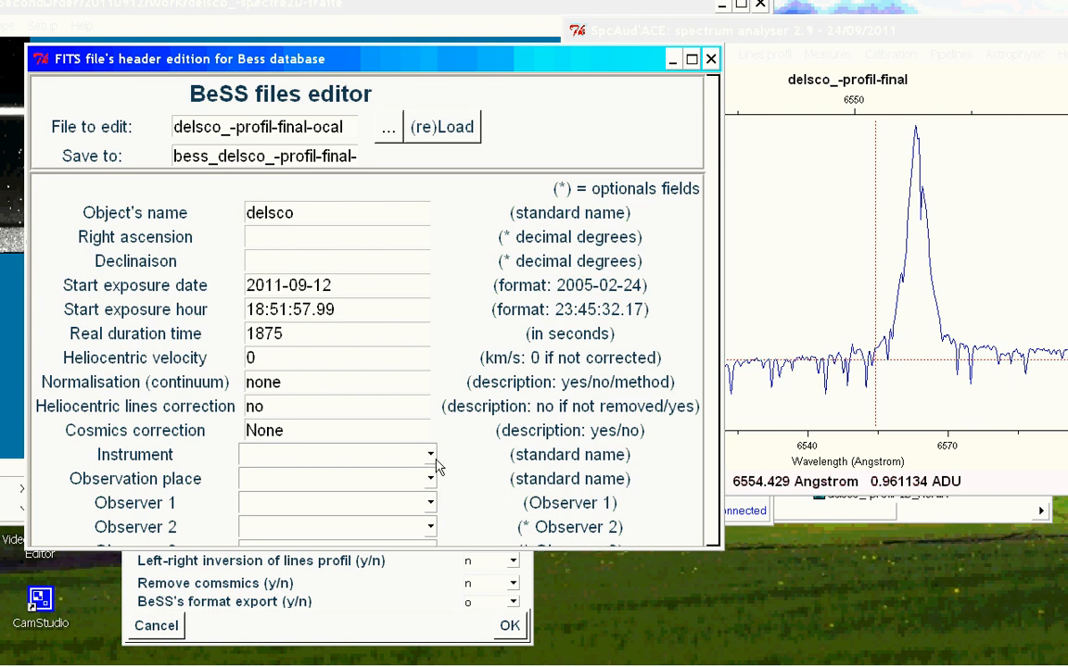
left_click(431, 455)
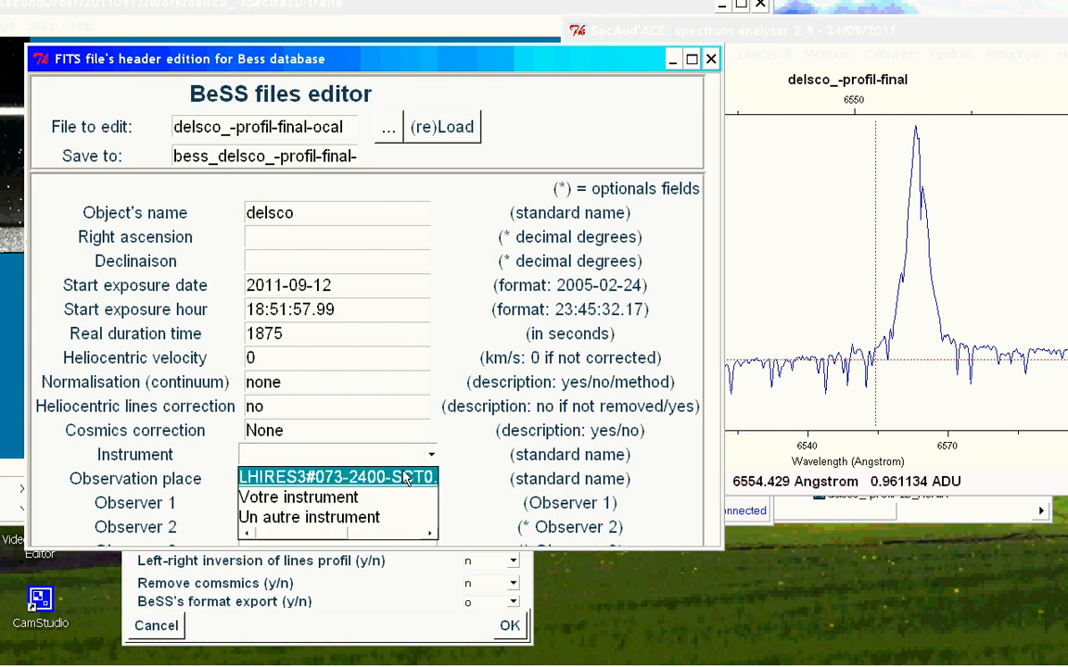
left_click(404, 478)
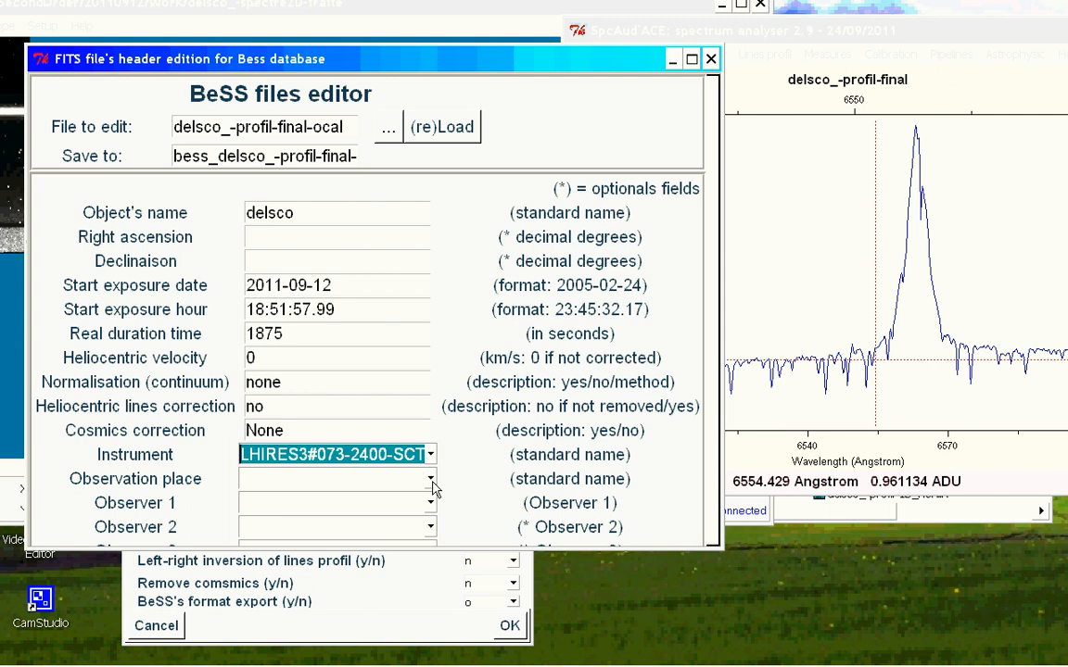
Examine the predefined choices for the observation place and the first observer without selecting any
left_click(432, 481)
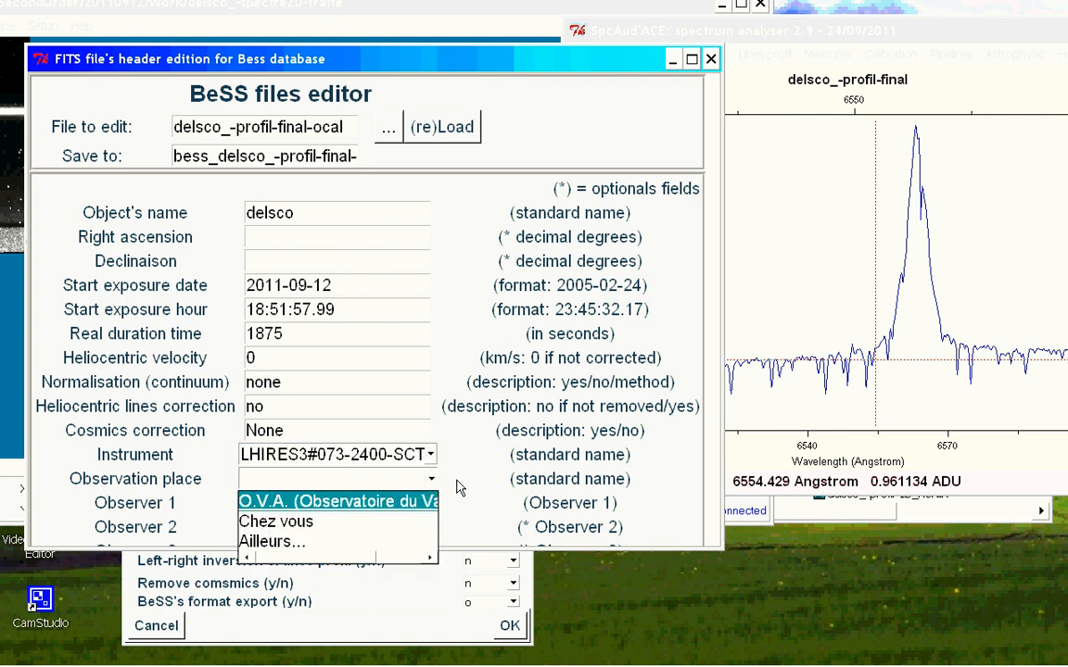
left_click(429, 482)
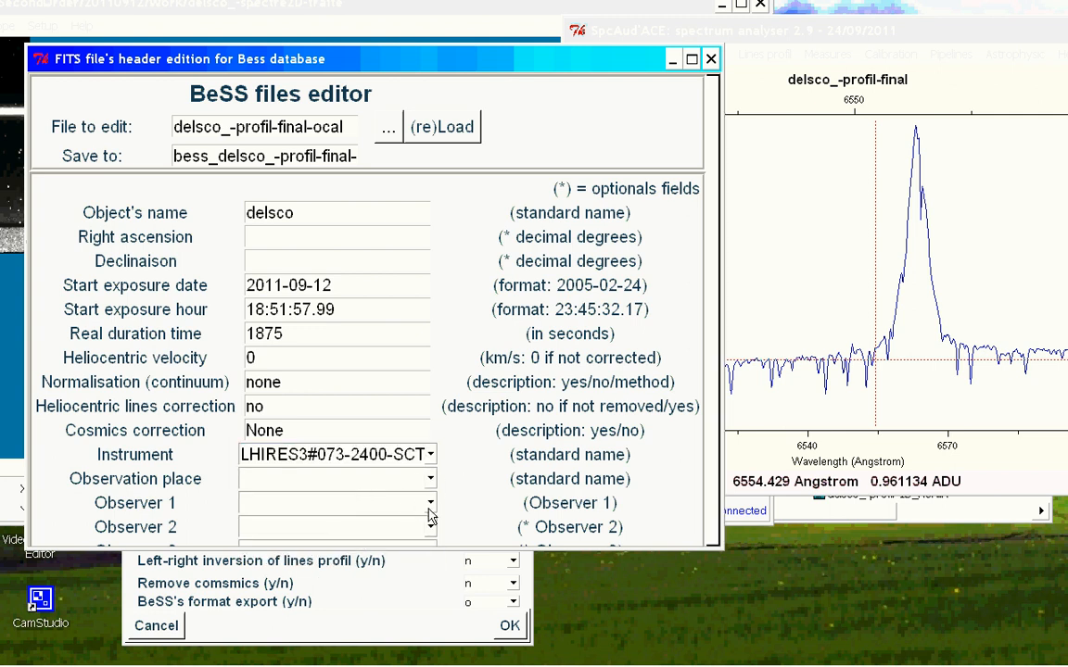
left_click(430, 506)
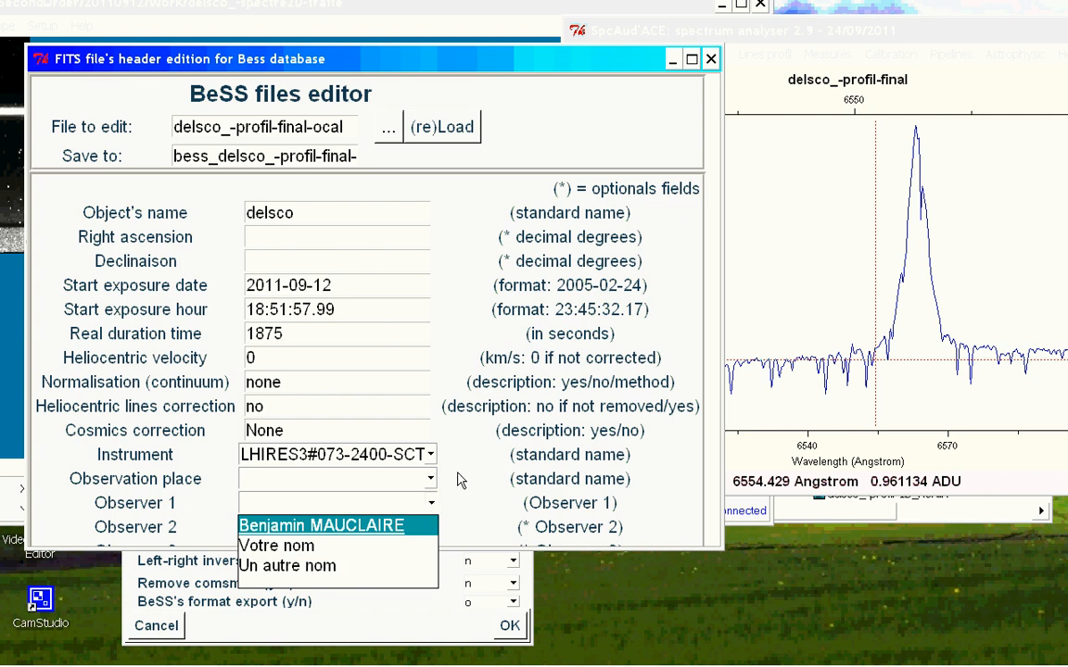
left_click(460, 480)
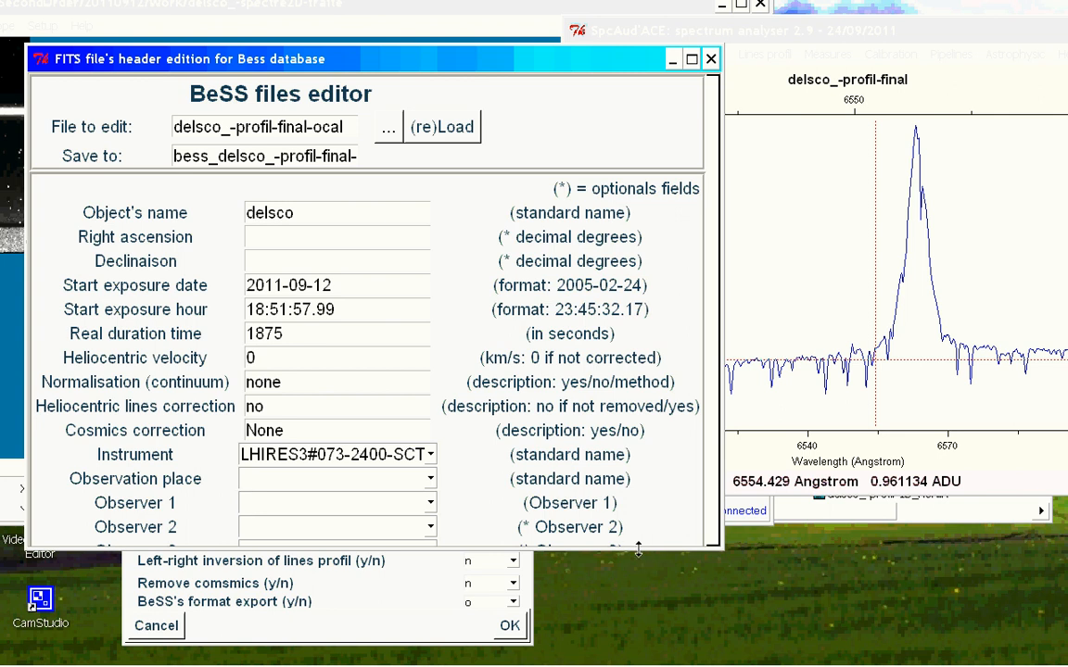
Record the completed BeSS header for the delsco profile and close the BeSS files editor
left_click_drag(638, 550, 640, 632)
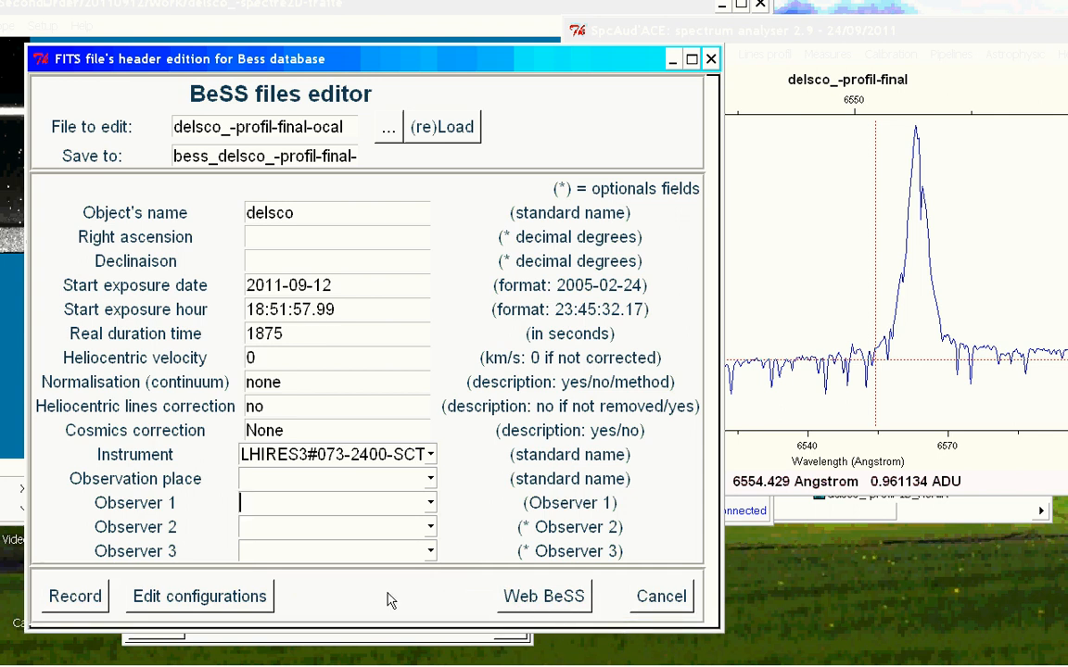
left_click(76, 596)
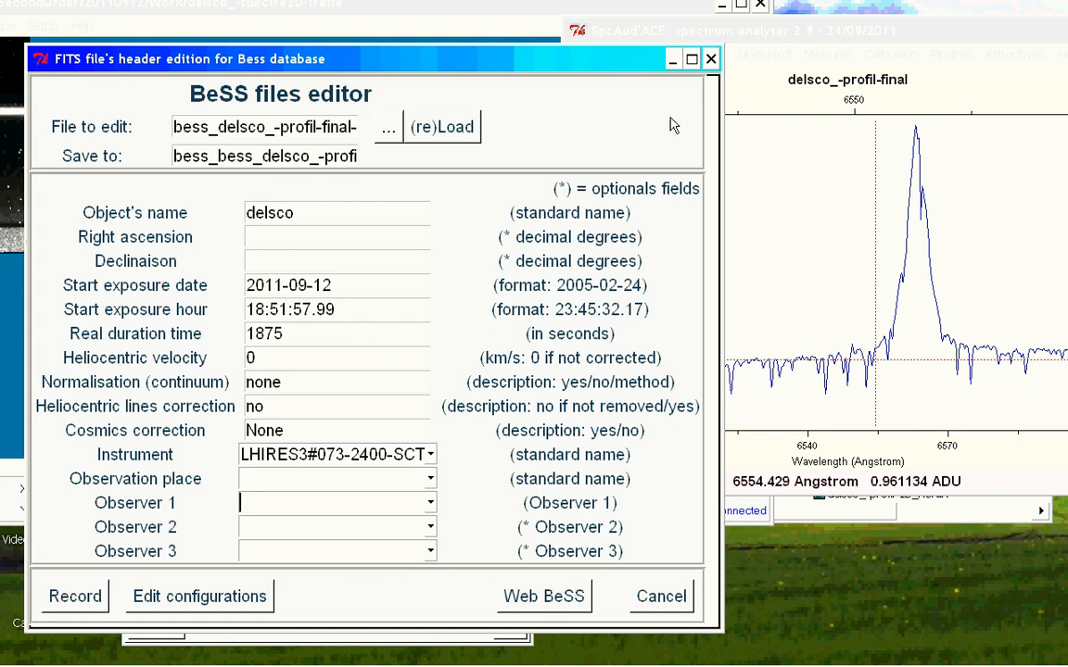
left_click(710, 60)
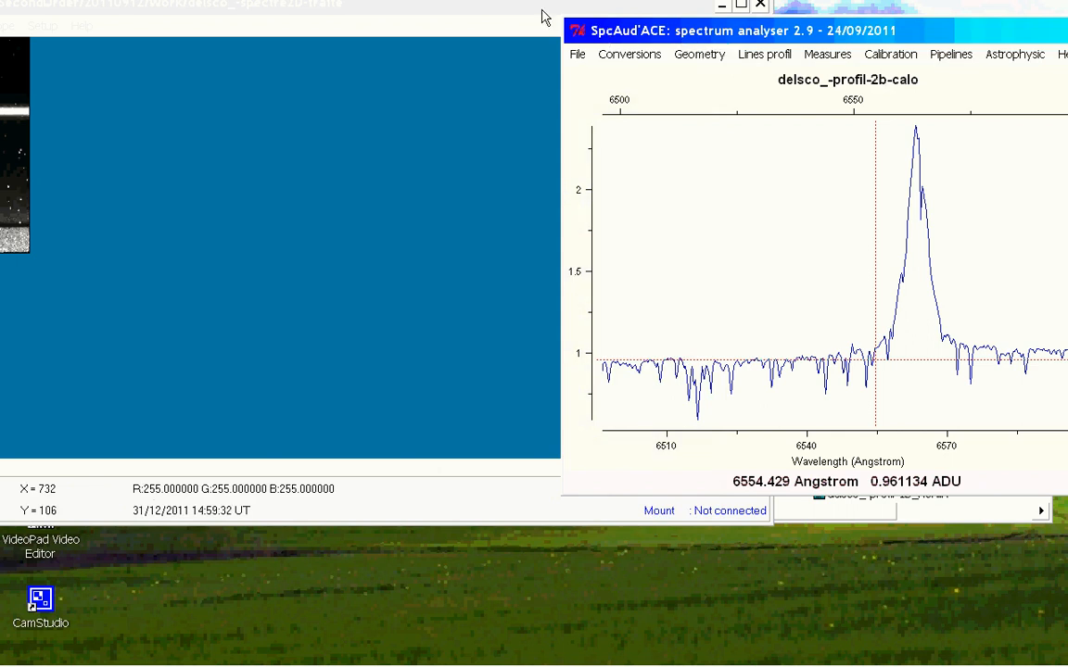
Bring the Aud'ACE image window into view and examine the FITS header of the processed 2D spectrum
left_click_drag(532, 10, 810, 24)
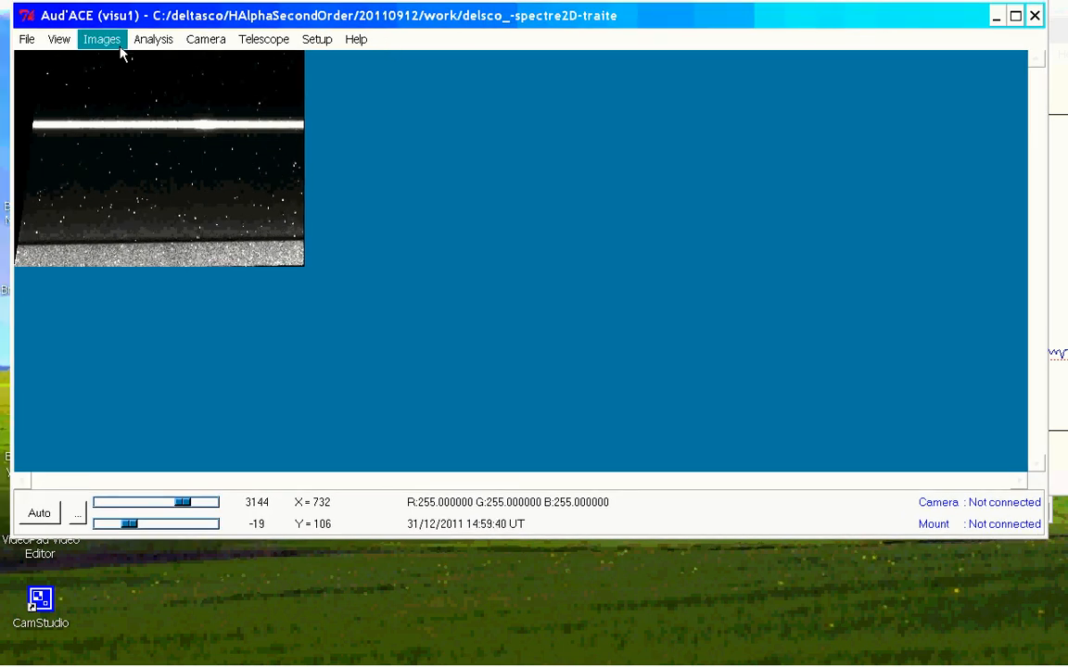
left_click(27, 40)
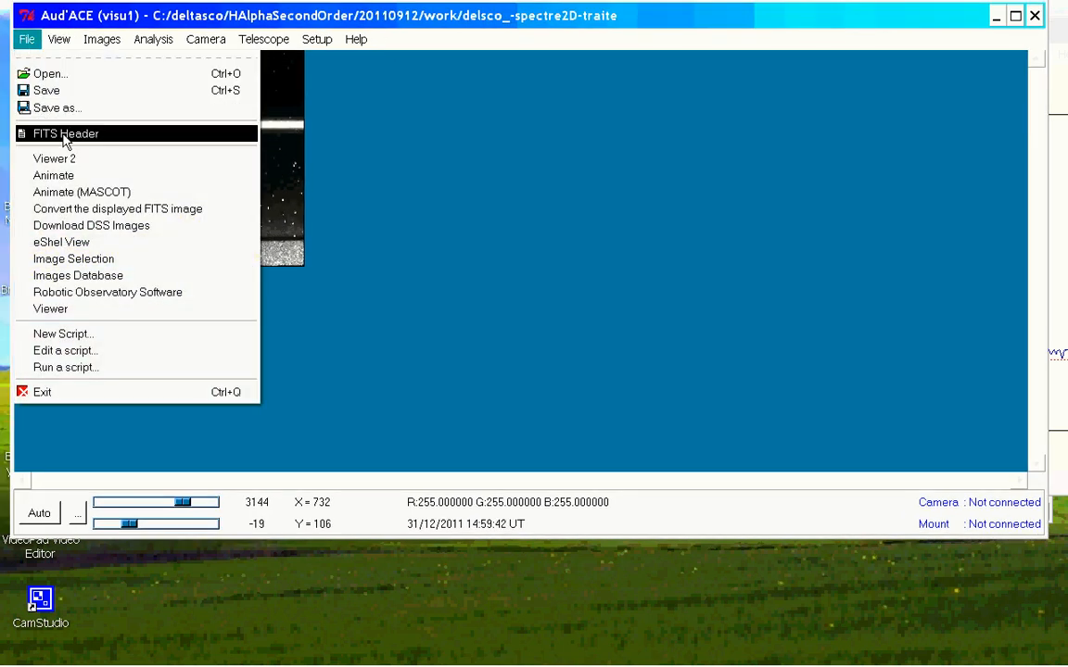
left_click(65, 137)
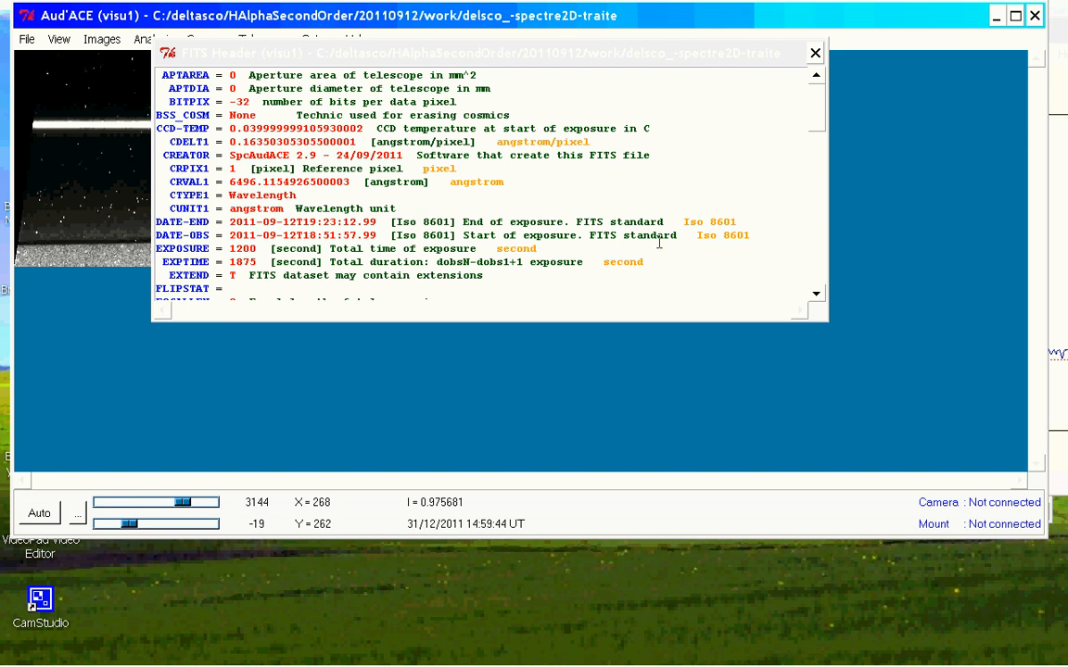
left_click(815, 130)
mouse_move(816, 130)
left_mouse_down()
mouse_move(802, 257)
mouse_move(802, 115)
left_mouse_up()
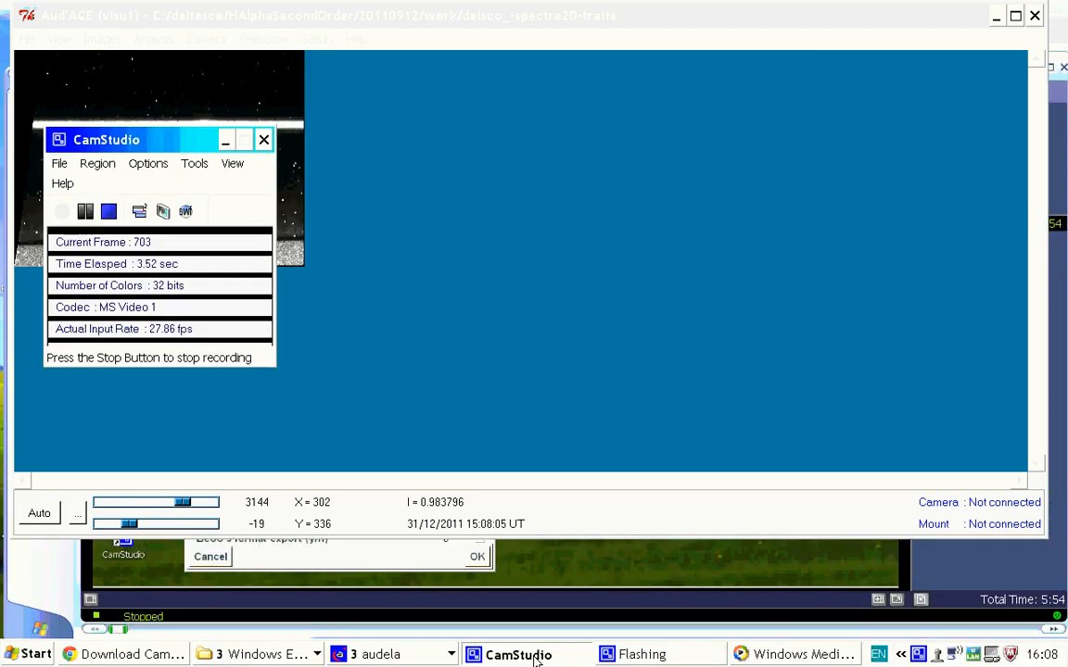
Switch to the Terminal log and examine the final spectrum's saved name and the wavelength calibration quality figures
left_click(422, 655)
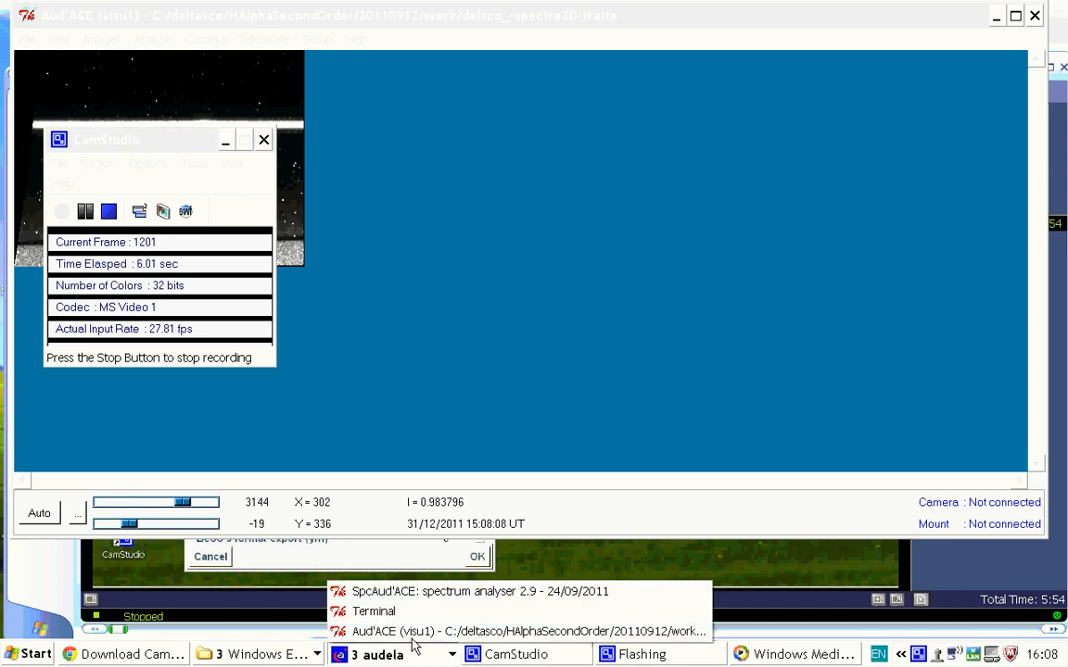
left_click(388, 614)
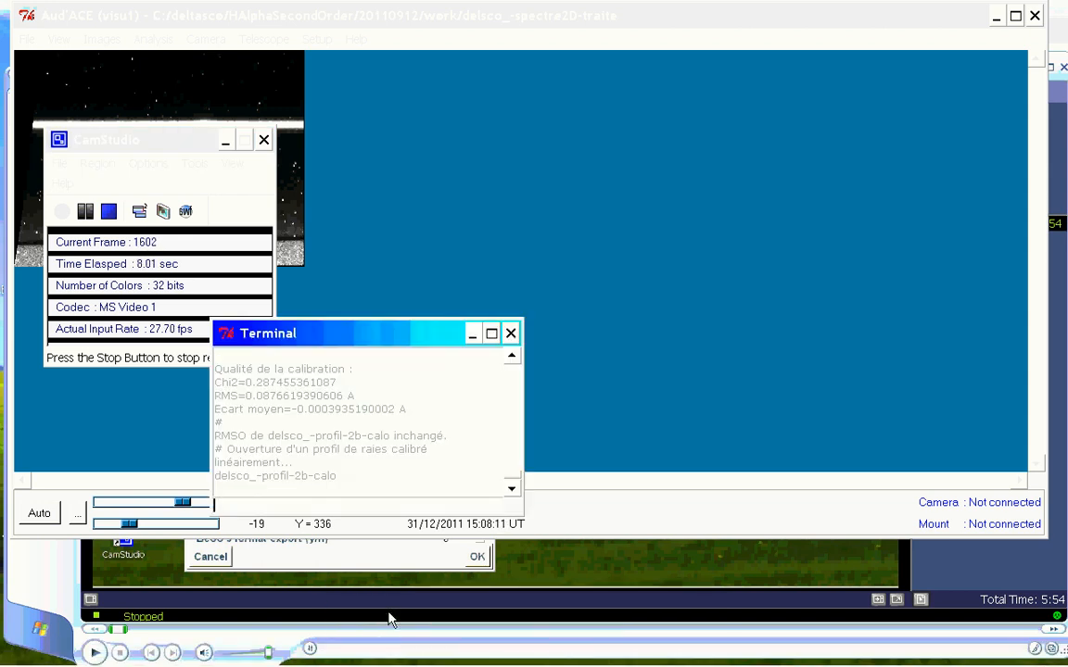
left_click(512, 489)
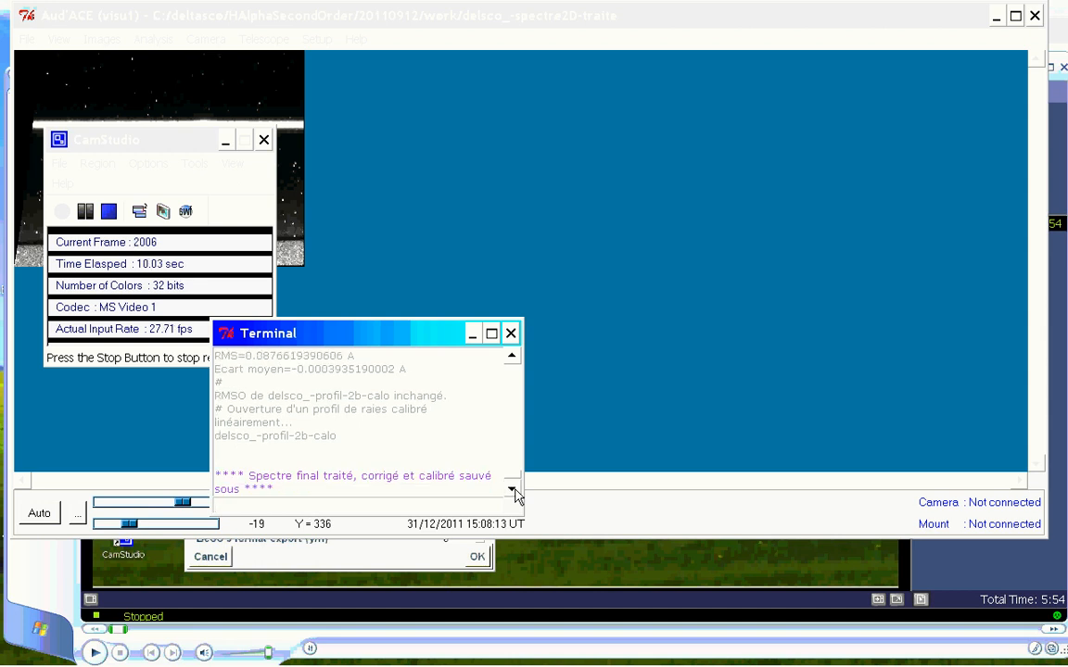
left_click(513, 489)
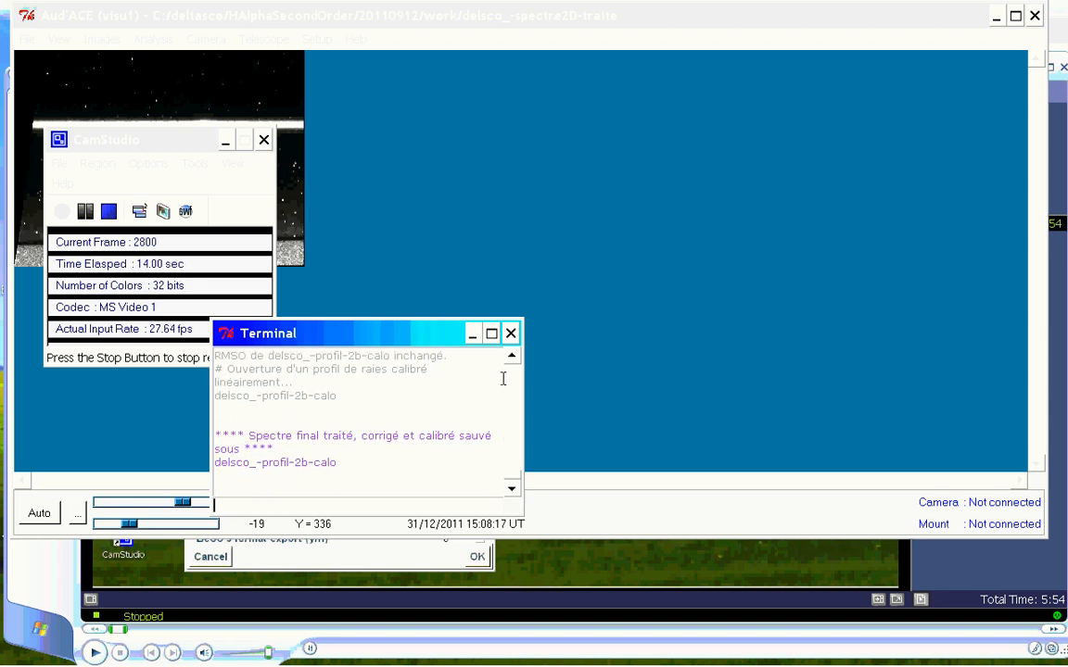
left_click_drag(513, 360, 512, 360)
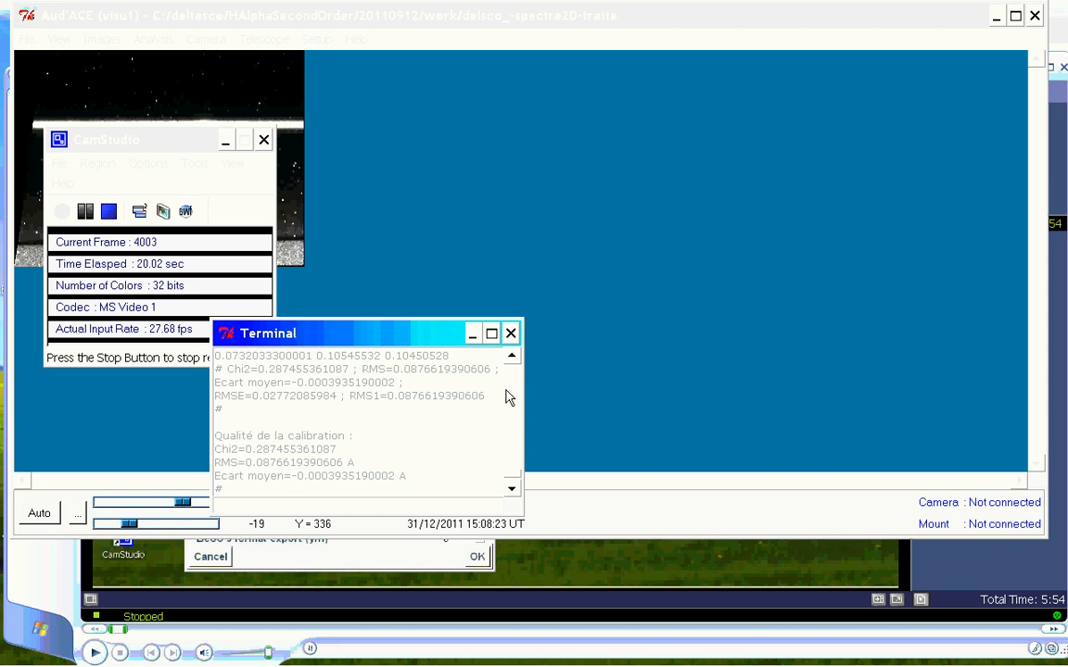
left_click(511, 492)
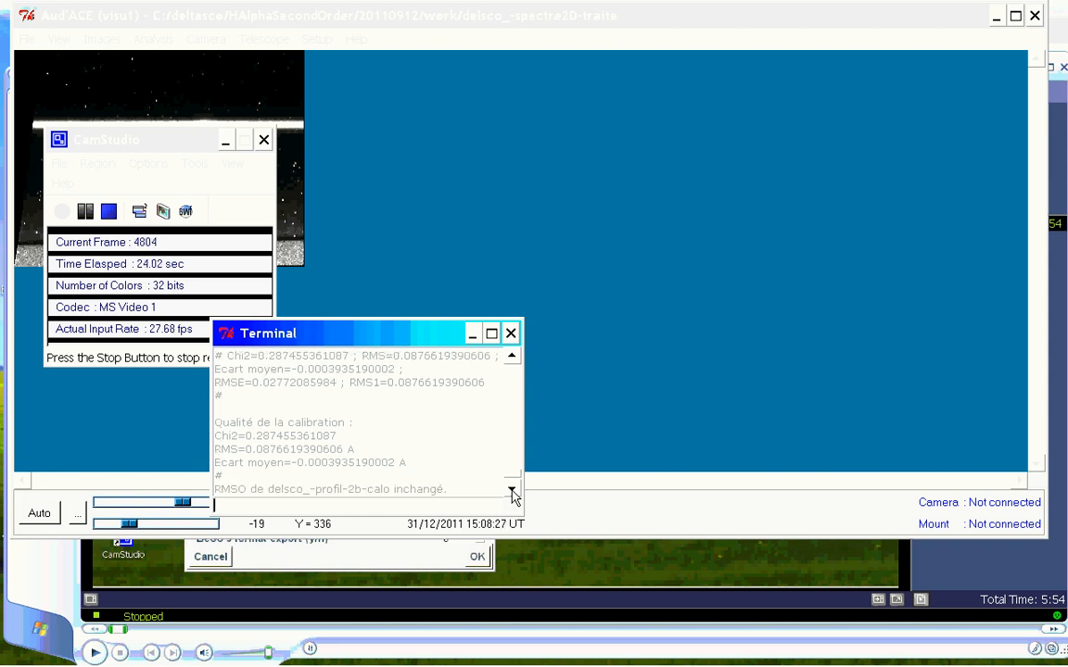
left_click(512, 492)
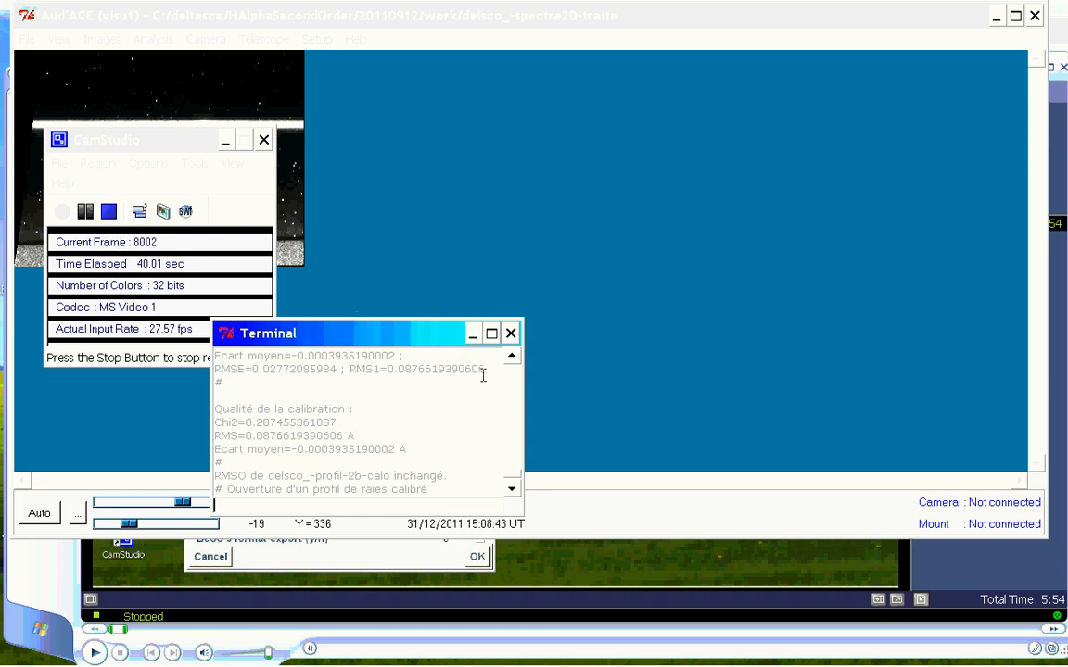
Examine the Terminal log's linearised calibration law, reference and found line lists, and line deviations, through to the end of the output
left_click(512, 387)
left_click(513, 388)
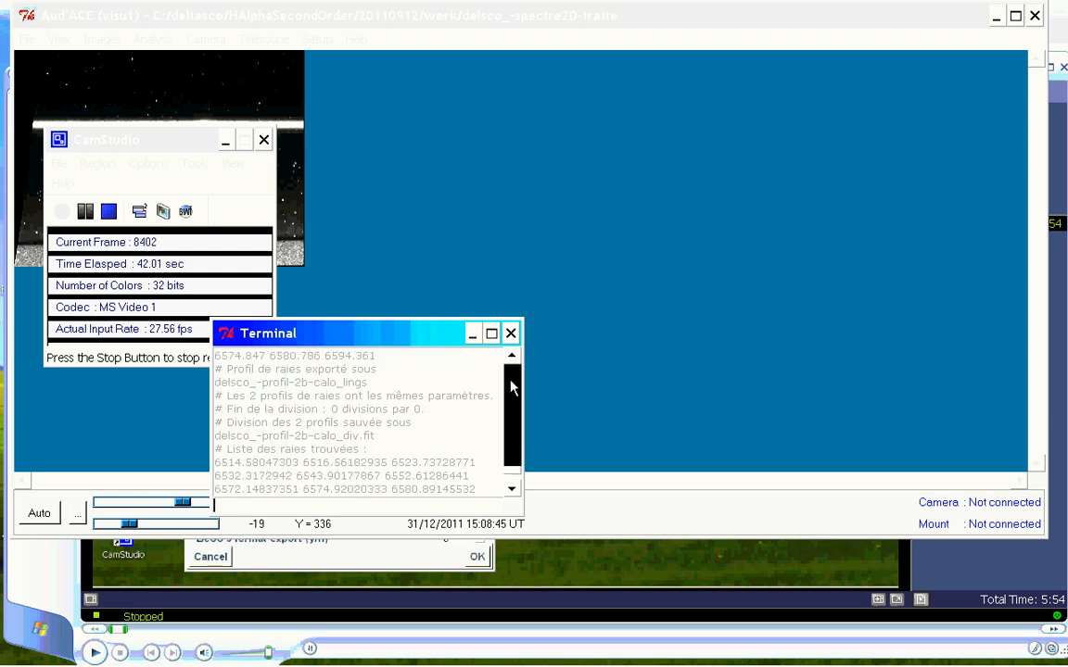
left_click(513, 387)
left_click(513, 387)
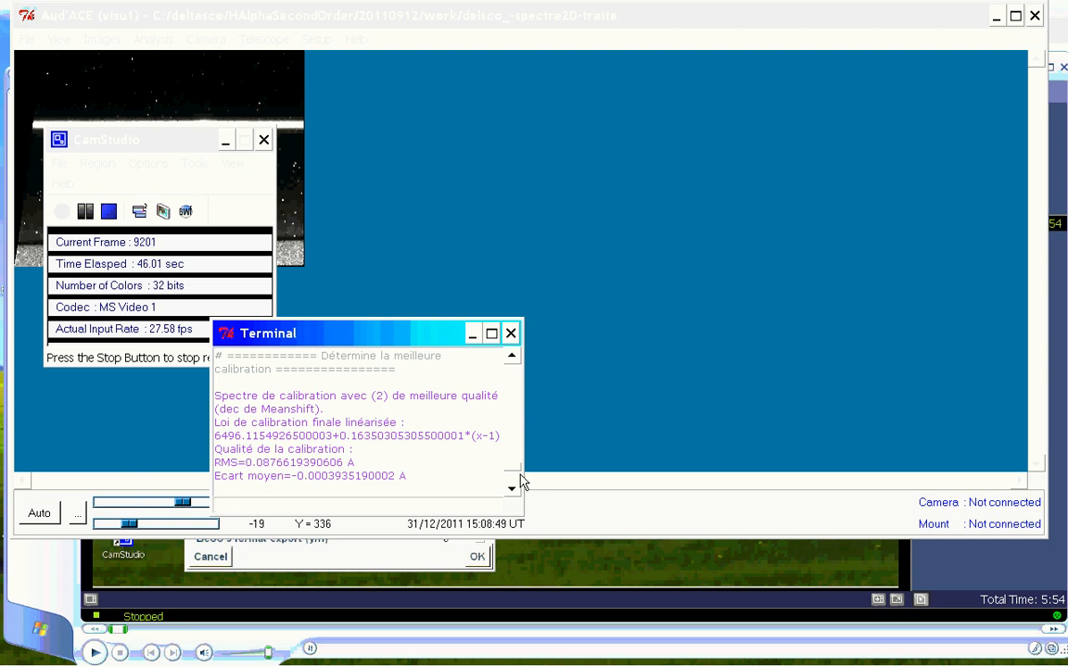
left_click(512, 487)
left_click(513, 481)
left_click(513, 481)
left_click(512, 481)
left_click(512, 481)
left_click(513, 481)
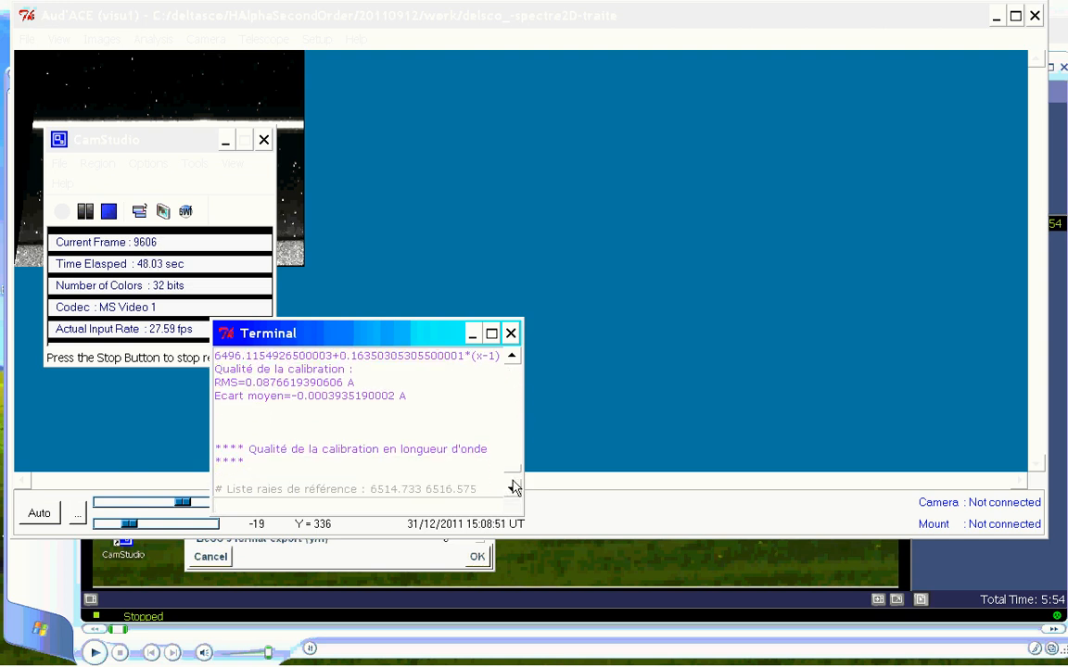
left_click(513, 481)
left_click(513, 481)
left_click(513, 481)
left_click(512, 481)
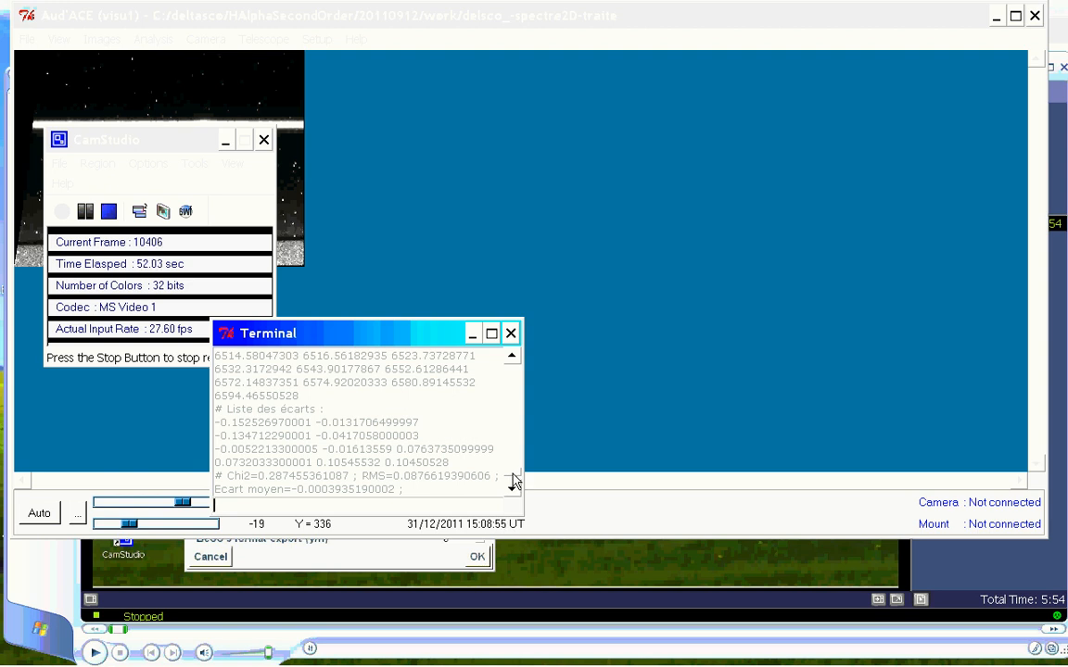
left_click(513, 481)
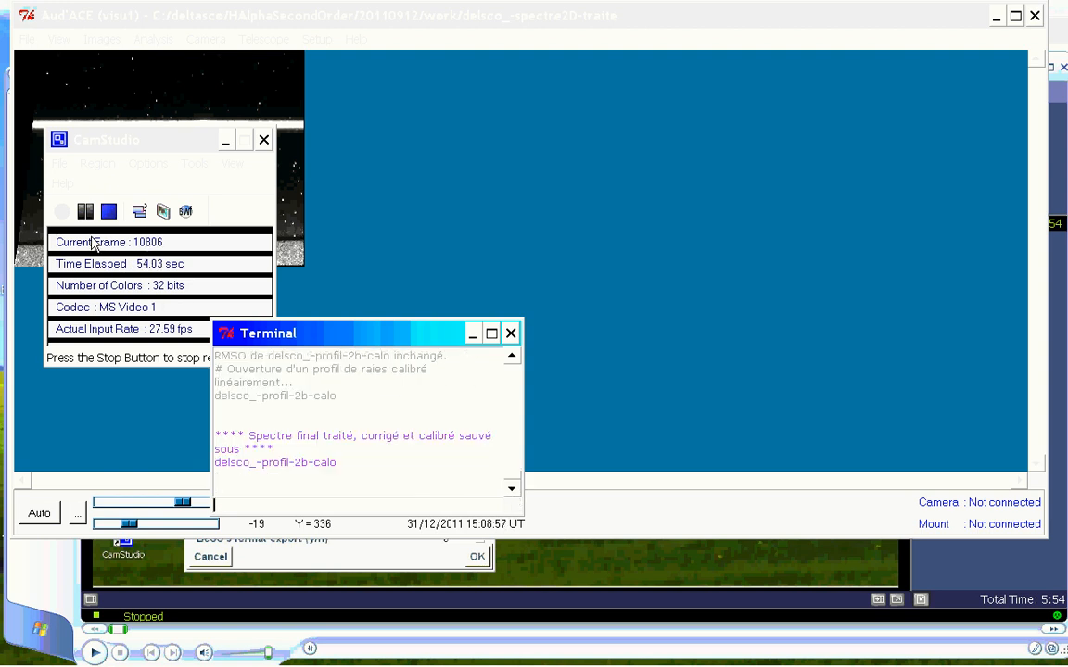